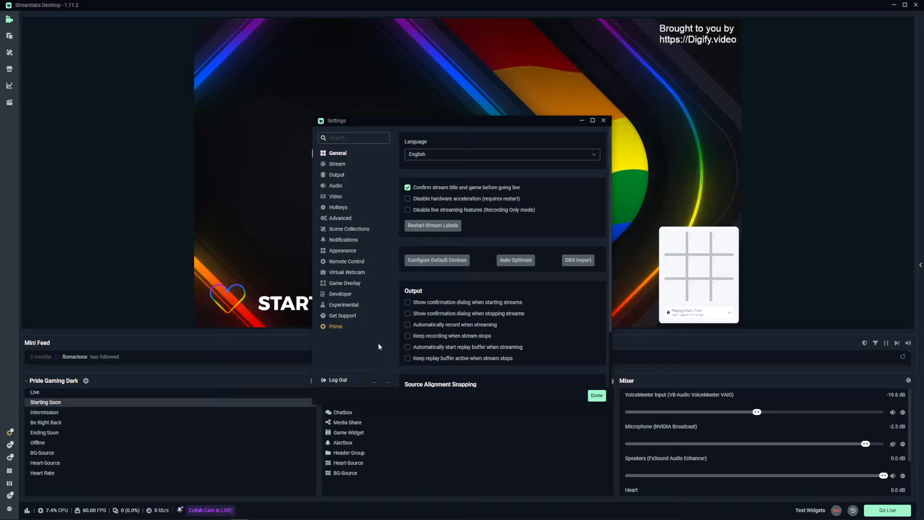
Step: Open the Output settings and set the streaming encoder to Hardware (NVENC)
click(265, 188)
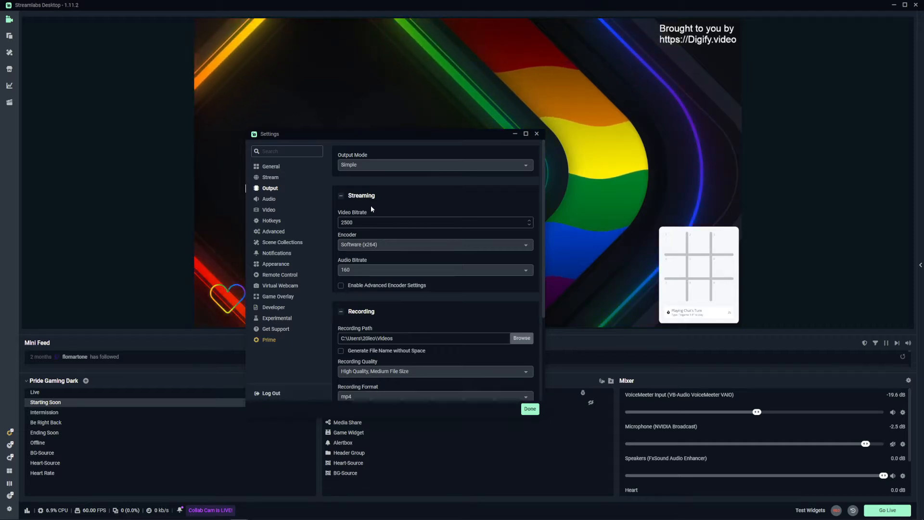
click(389, 240)
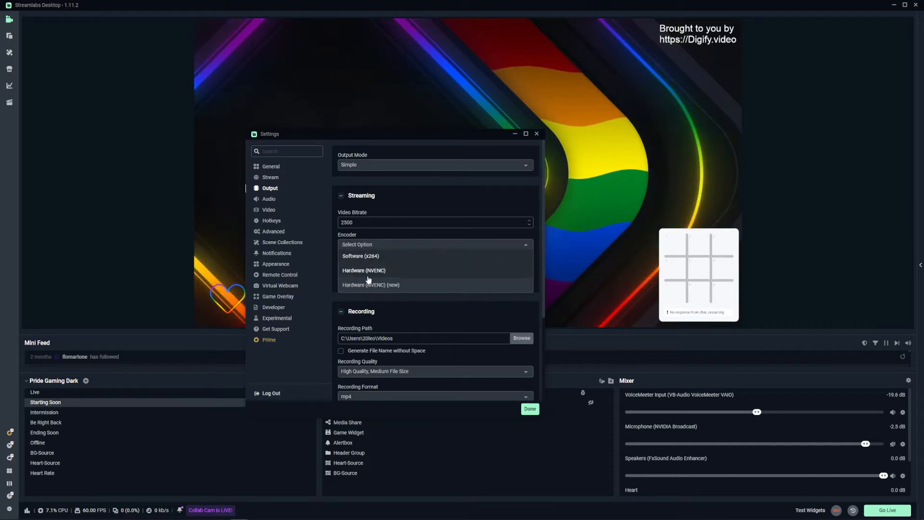
click(369, 270)
click(382, 245)
click(381, 268)
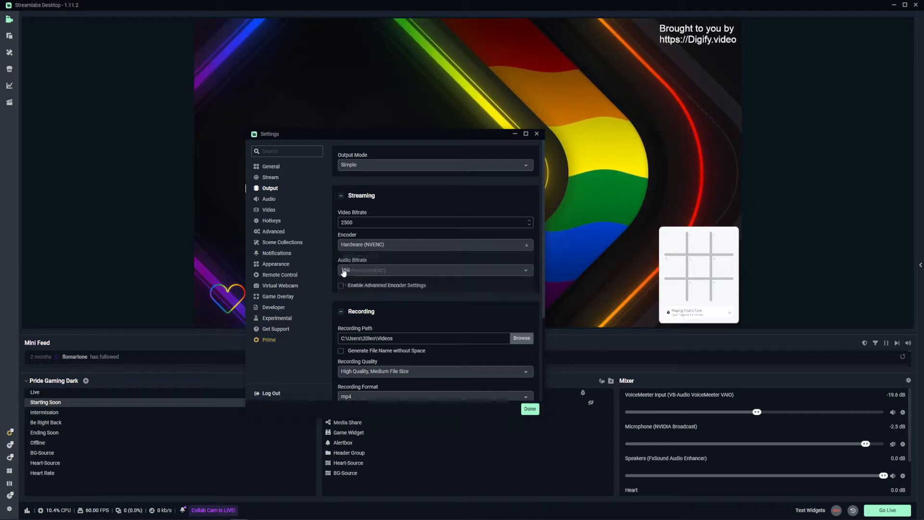
Step: Switch the streaming encoder to Software (x264) and compare the streaming and recording encoder fields
click(419, 245)
click(397, 255)
click(397, 246)
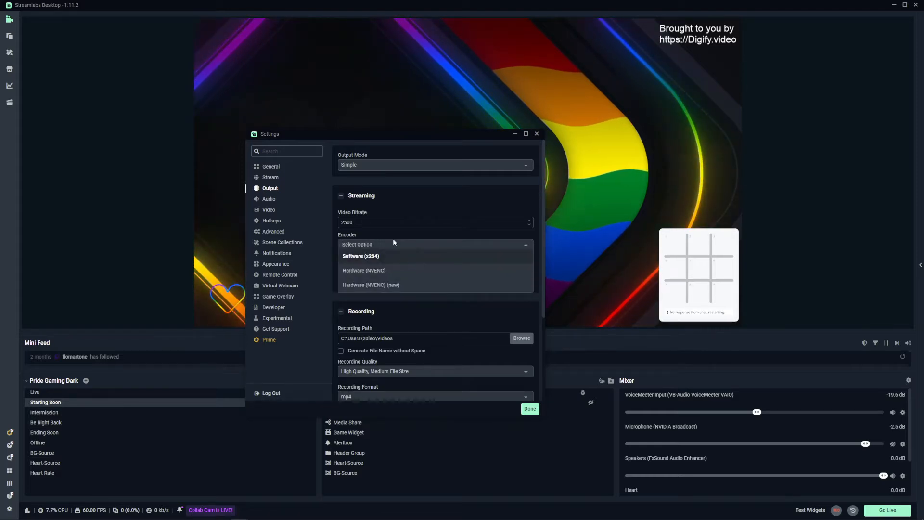
click(394, 236)
scroll(394, 236, down, 3)
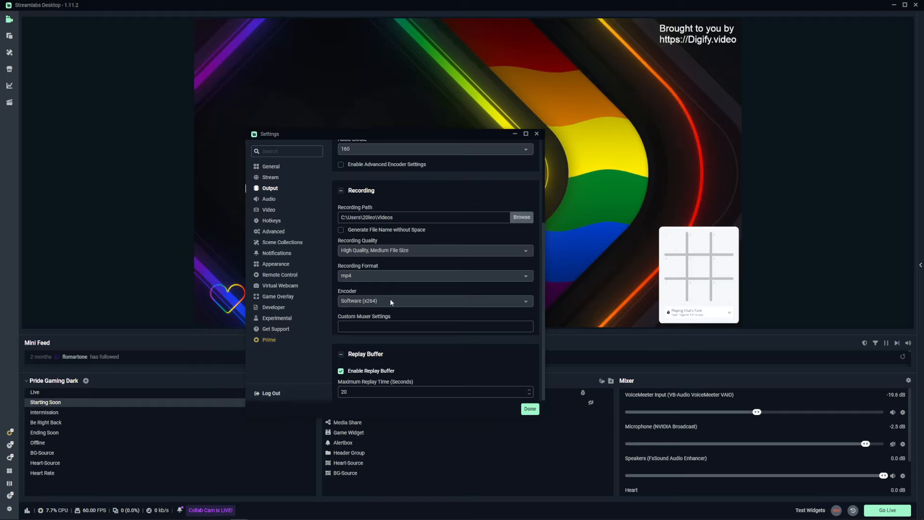
scroll(386, 306, up, 3)
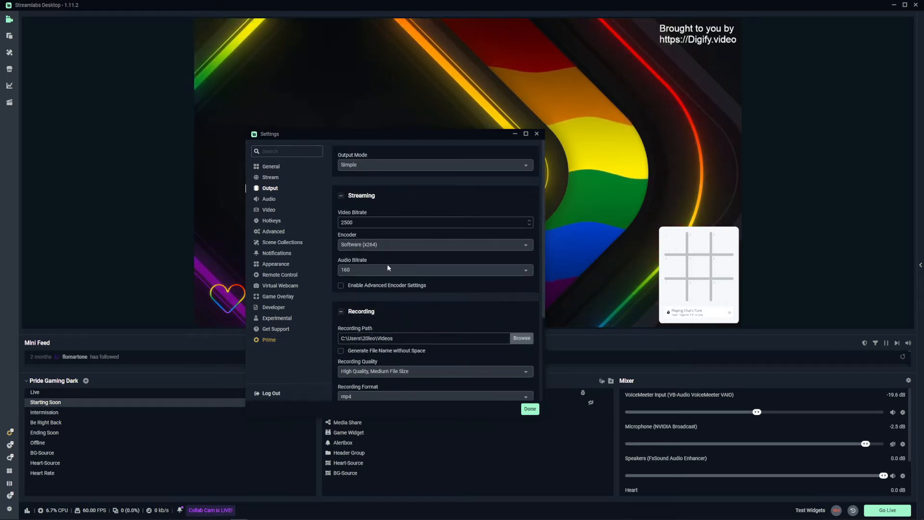
click(387, 245)
click(366, 256)
Step: Set the recording encoder in Simple output mode to Hardware (NVENC) (new)
scroll(369, 284, down, 3)
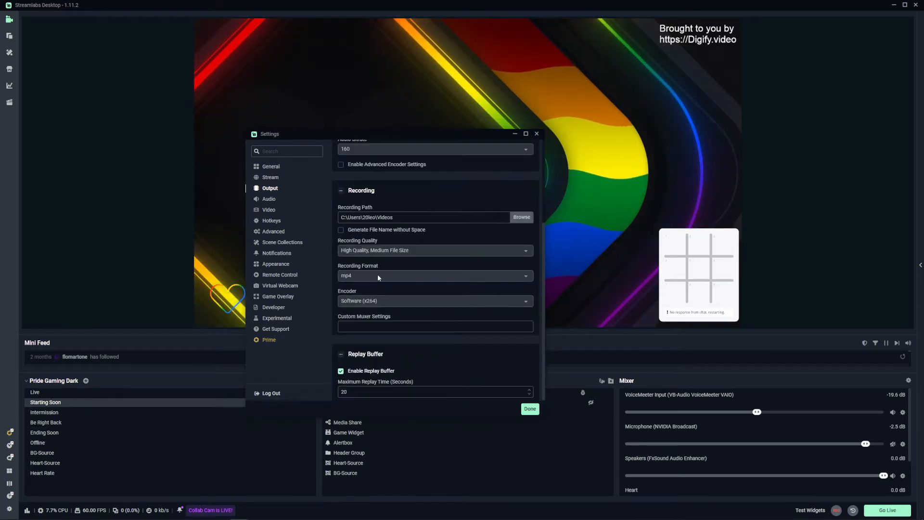
click(369, 301)
click(372, 294)
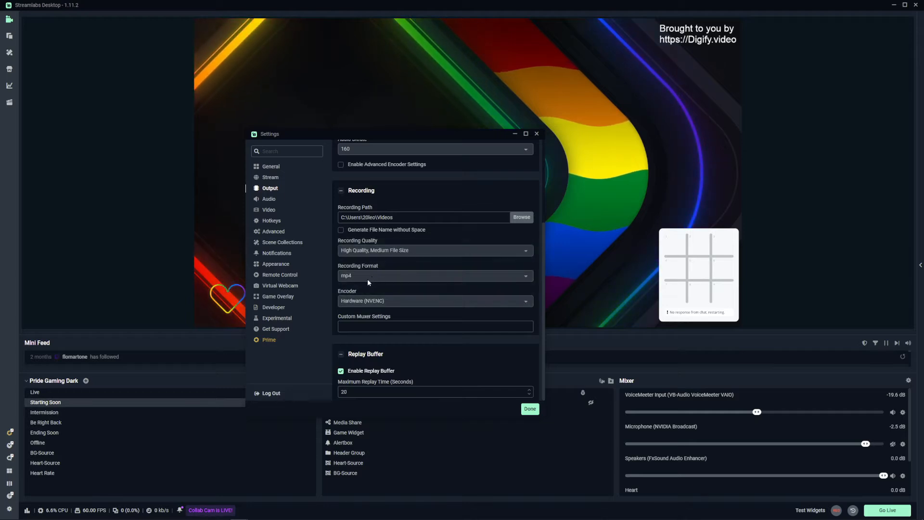
click(373, 303)
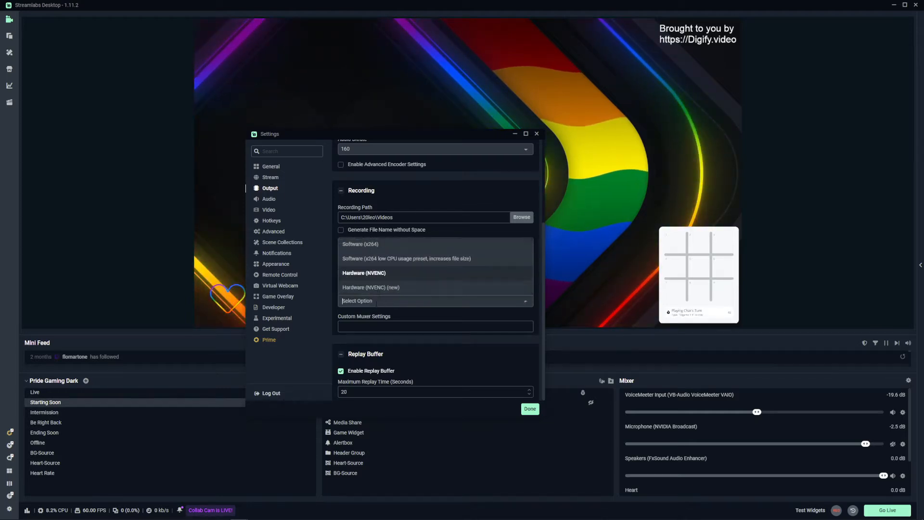
click(382, 295)
click(382, 300)
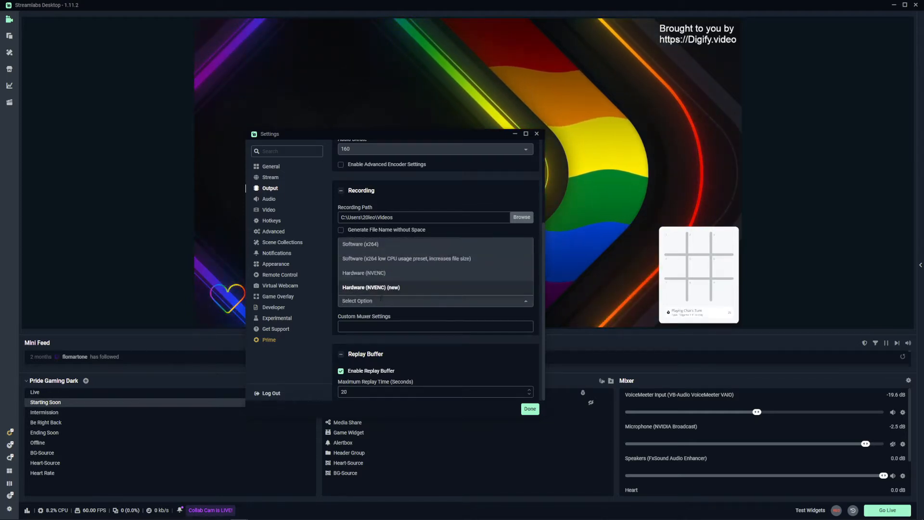
scroll(380, 298, up, 3)
click(402, 363)
Step: Set the streaming encoder in Simple output mode to Hardware (NVENC) (new)
scroll(399, 289, up, 1)
scroll(398, 268, up, 1)
click(403, 244)
click(408, 283)
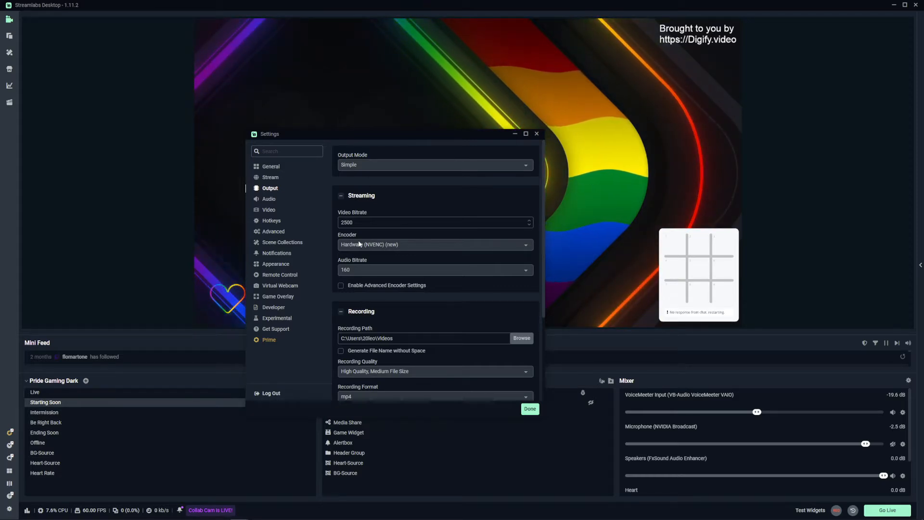
Step: Switch the output mode to Advanced and choose Hardware (NVENC) (new) as its streaming encoder
click(365, 165)
click(371, 192)
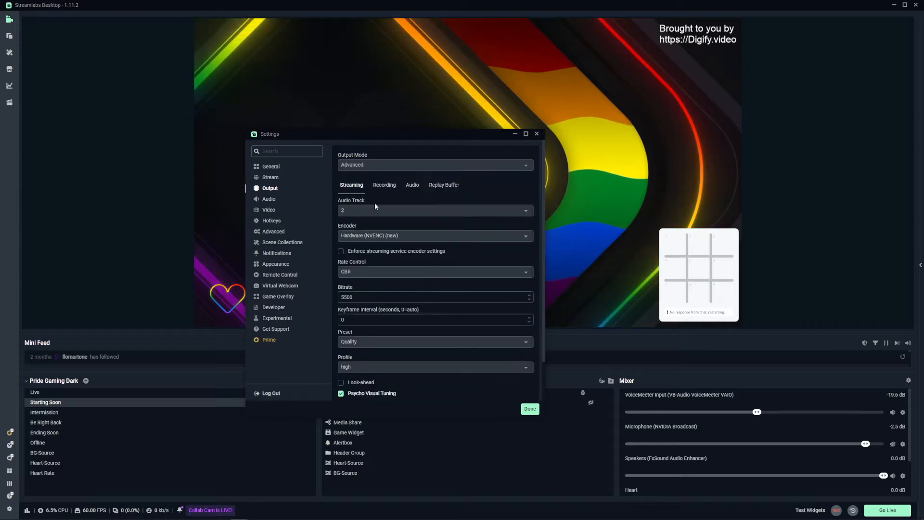
click(375, 163)
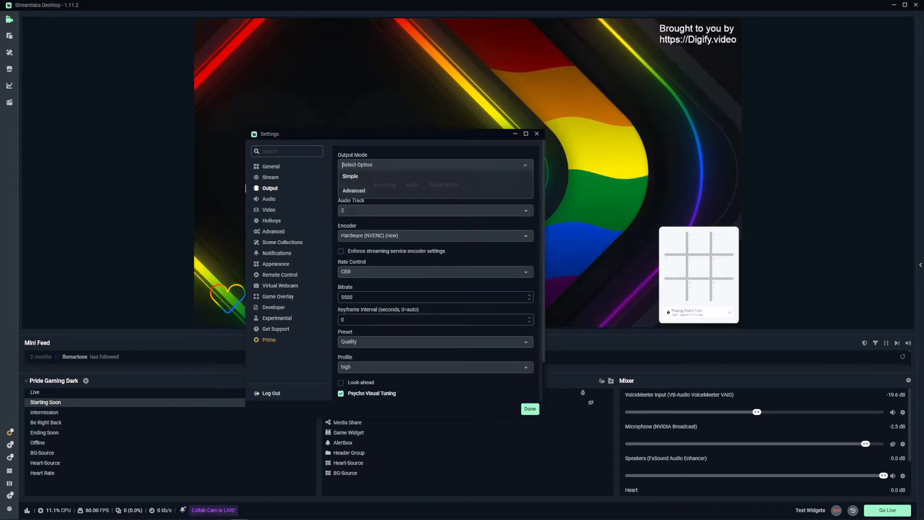
click(355, 194)
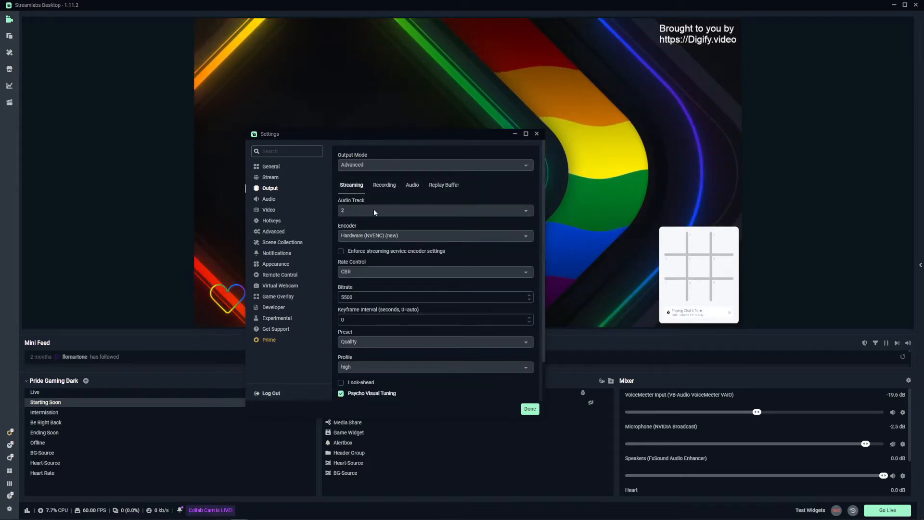
click(374, 234)
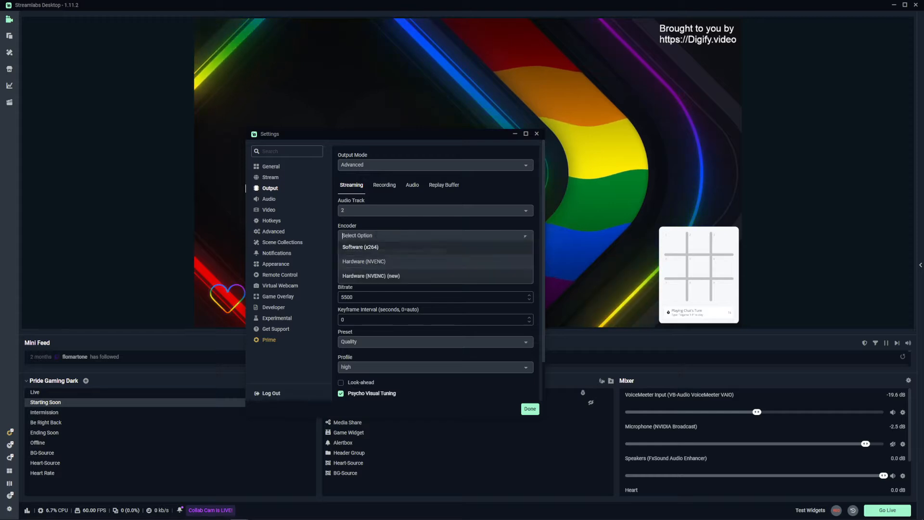
click(380, 273)
Step: Enable enforcing of the streaming service encoder settings and choose CBR as the streaming rate control
scroll(370, 262, down, 1)
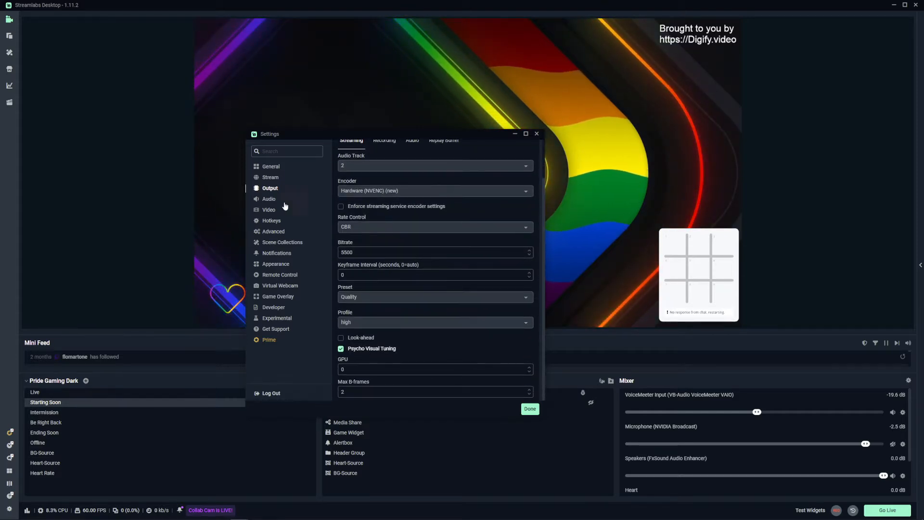
click(341, 206)
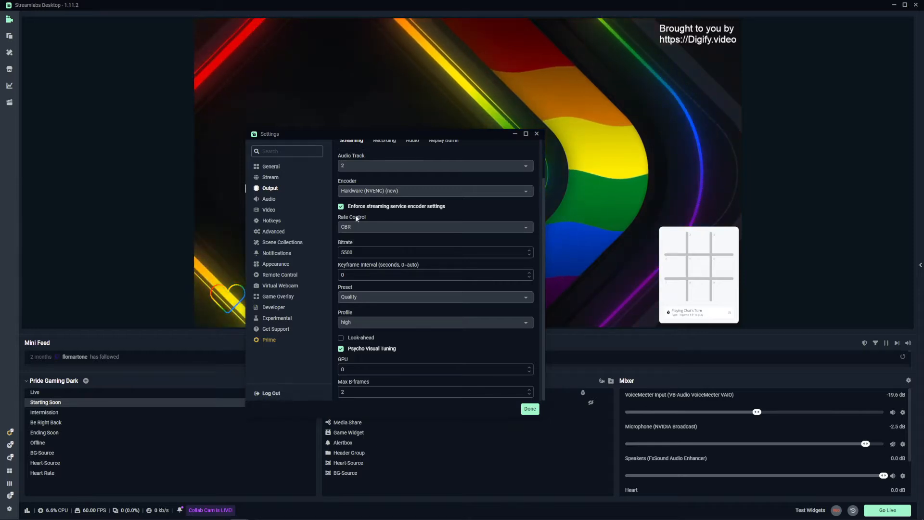
double_click(339, 251)
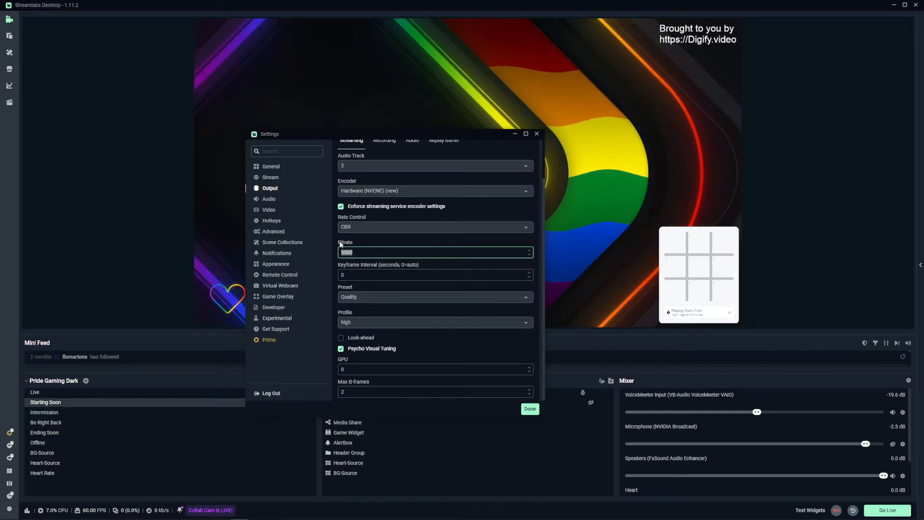
click(373, 227)
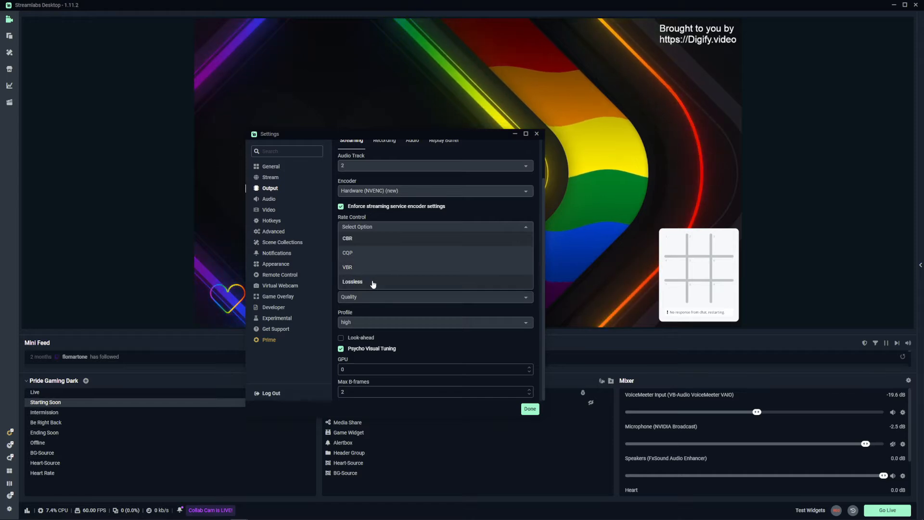
click(365, 239)
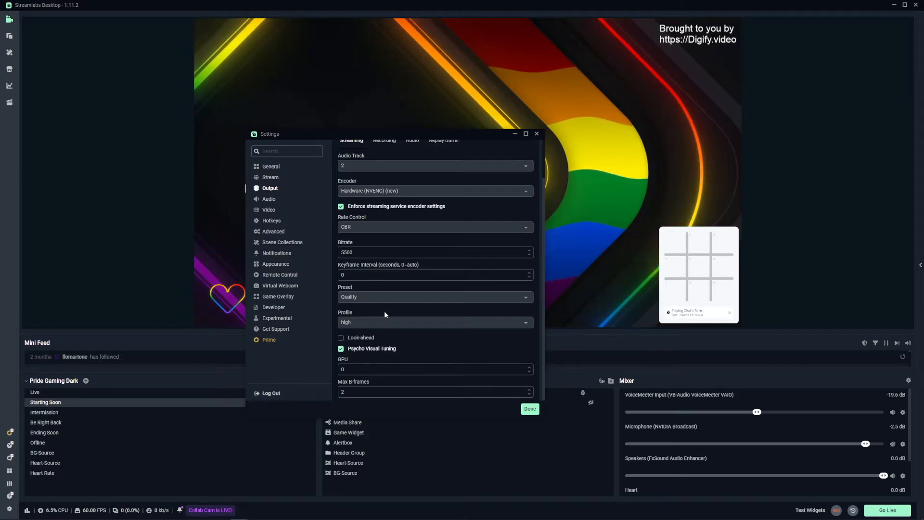
Step: Choose the Quality preset and the high profile for the streaming encoder
click(365, 297)
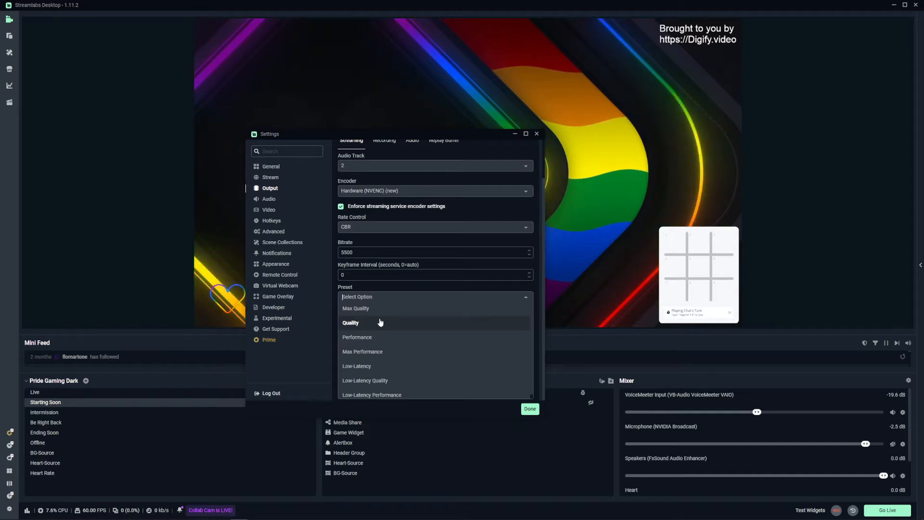
click(380, 321)
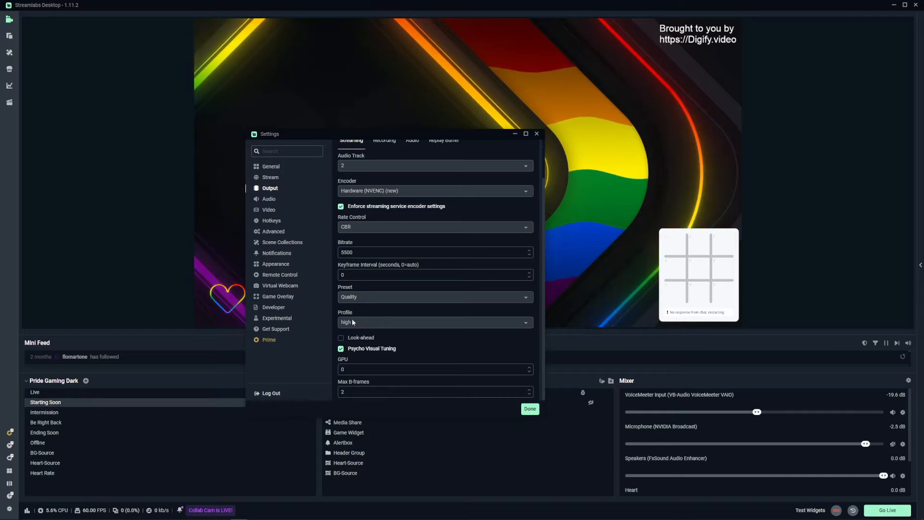
click(380, 297)
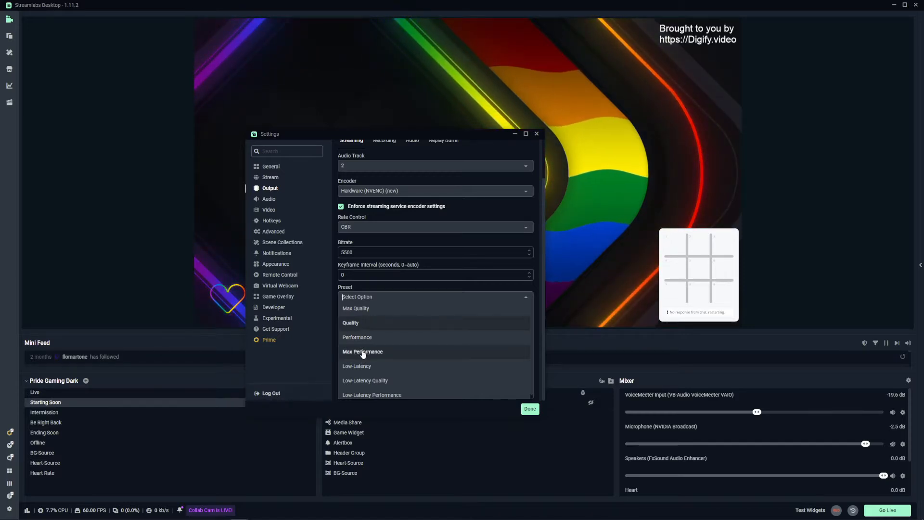
click(317, 347)
click(357, 322)
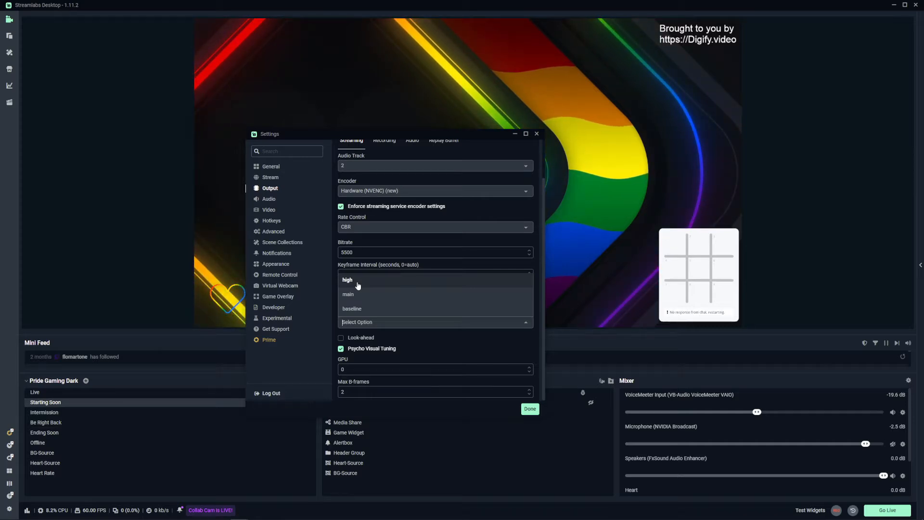
click(357, 281)
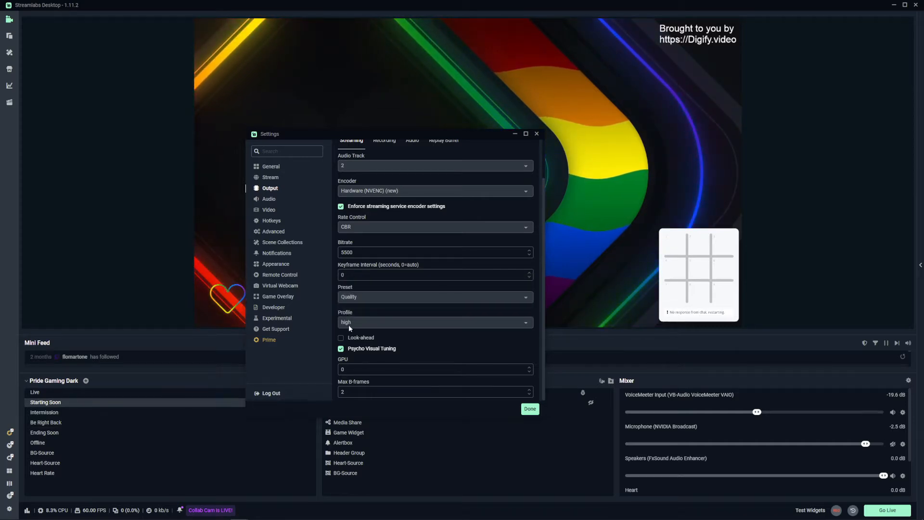
click(349, 326)
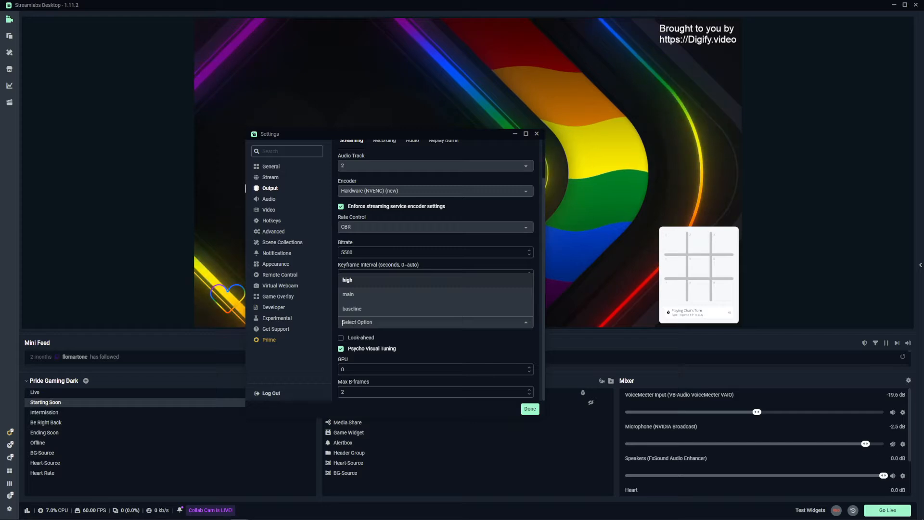
click(397, 324)
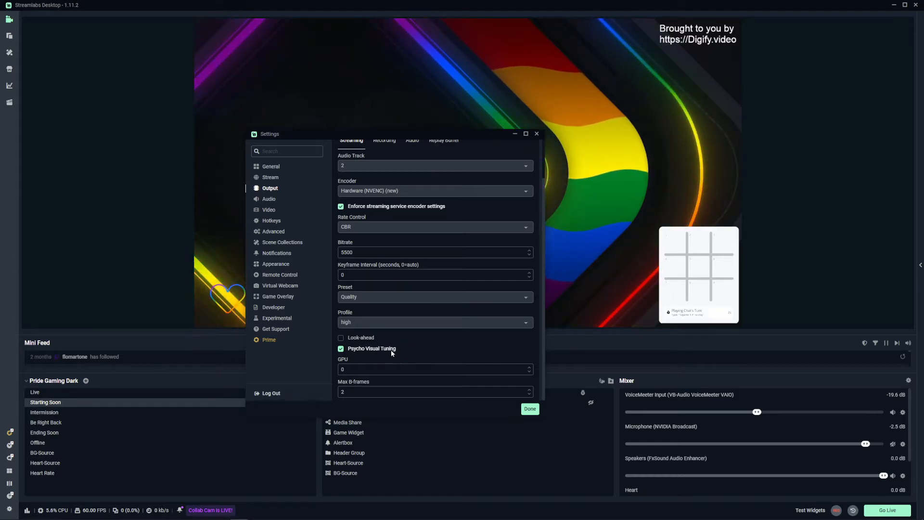
Step: In the advanced recording settings, choose the Hardware (NVENC) (new) encoder with CBR rate control
click(388, 143)
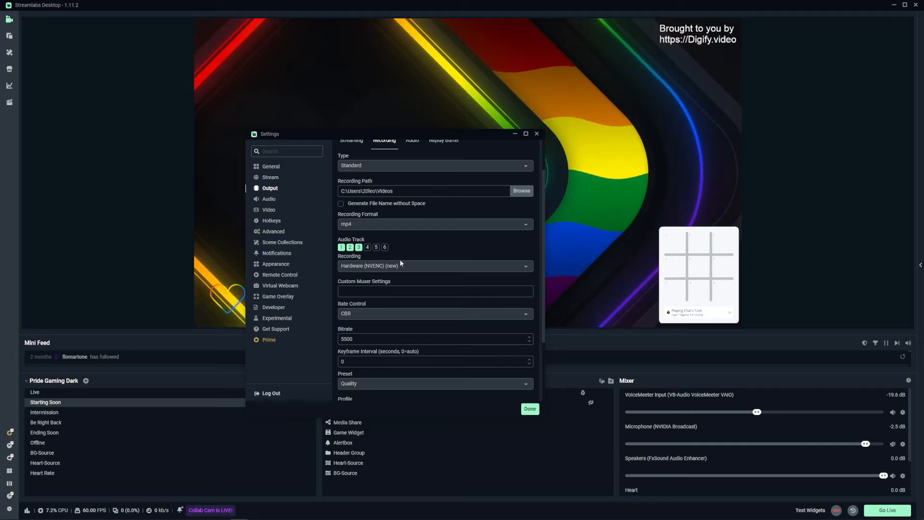
click(372, 267)
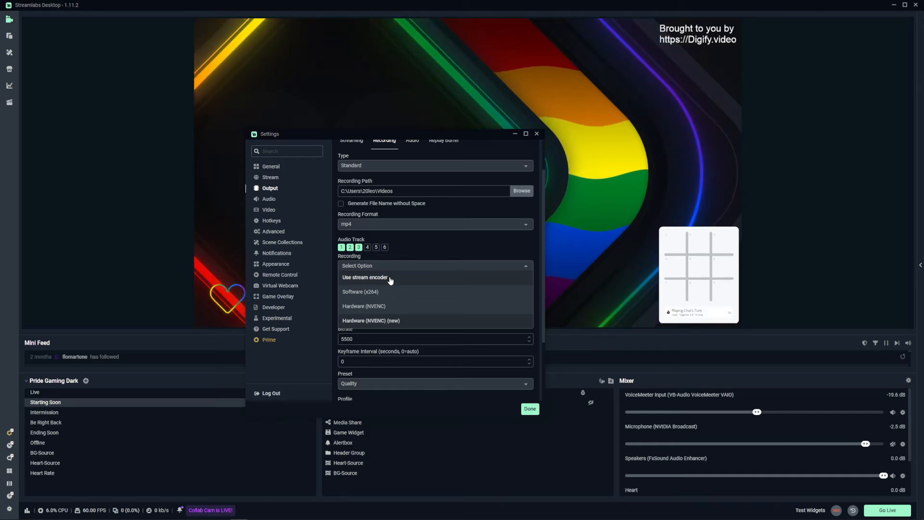
click(394, 321)
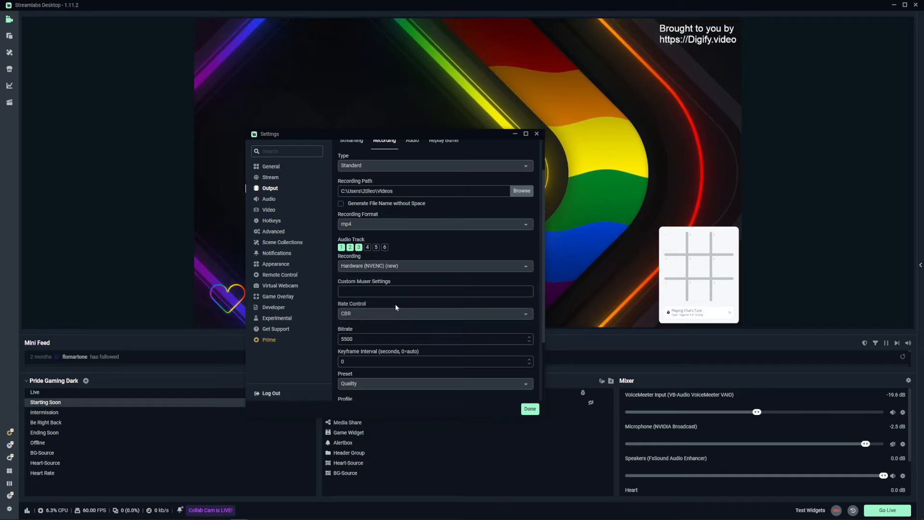
click(394, 312)
click(372, 255)
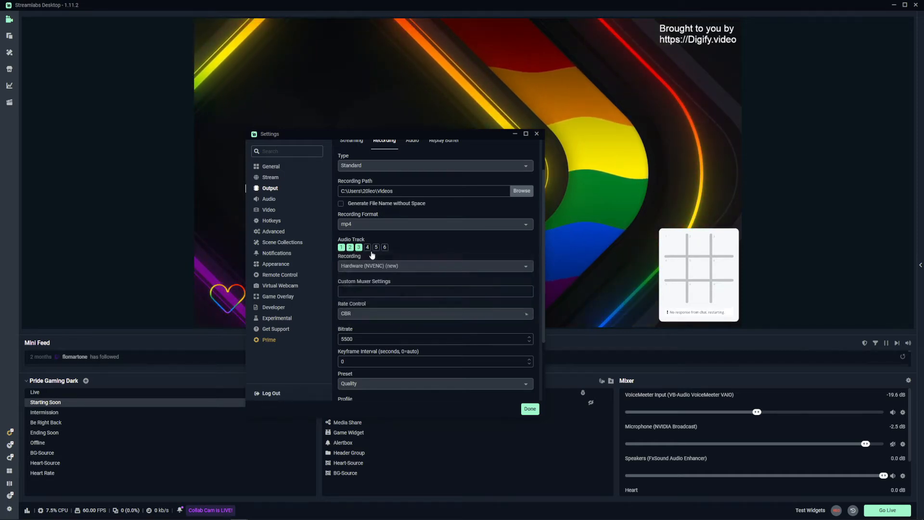
Step: Choose the Quality preset and the high profile for the recording encoder
scroll(372, 255, down, 3)
click(366, 252)
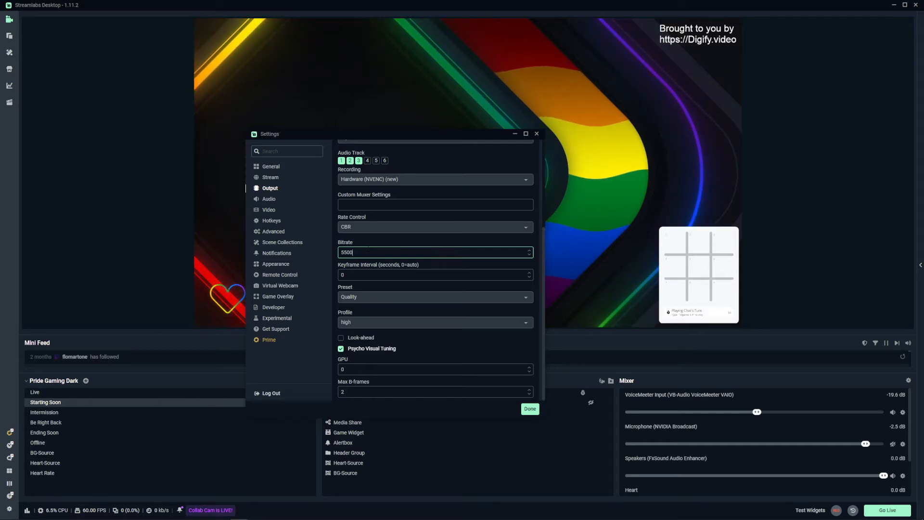
click(372, 294)
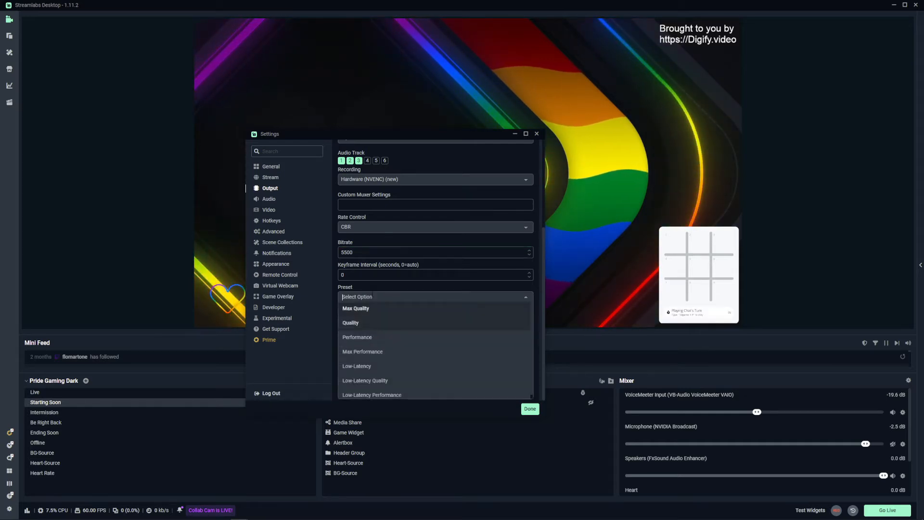
click(354, 324)
click(353, 322)
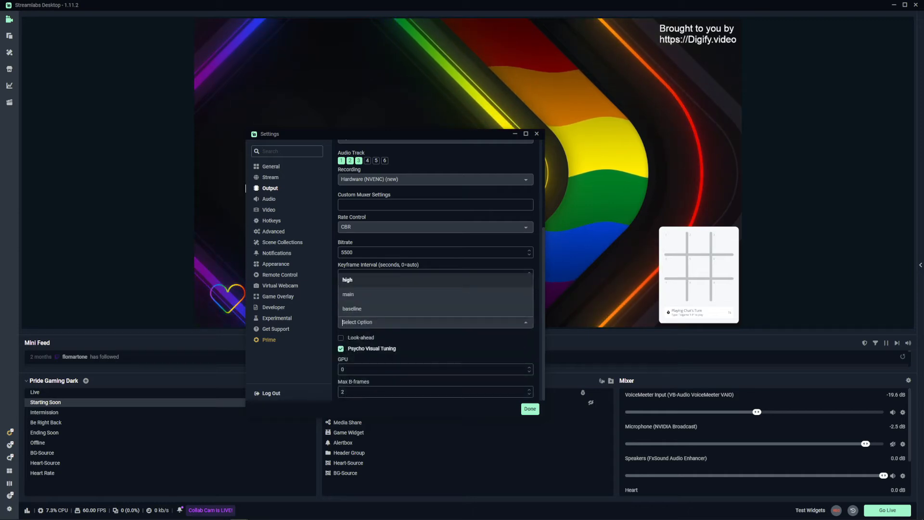
click(349, 280)
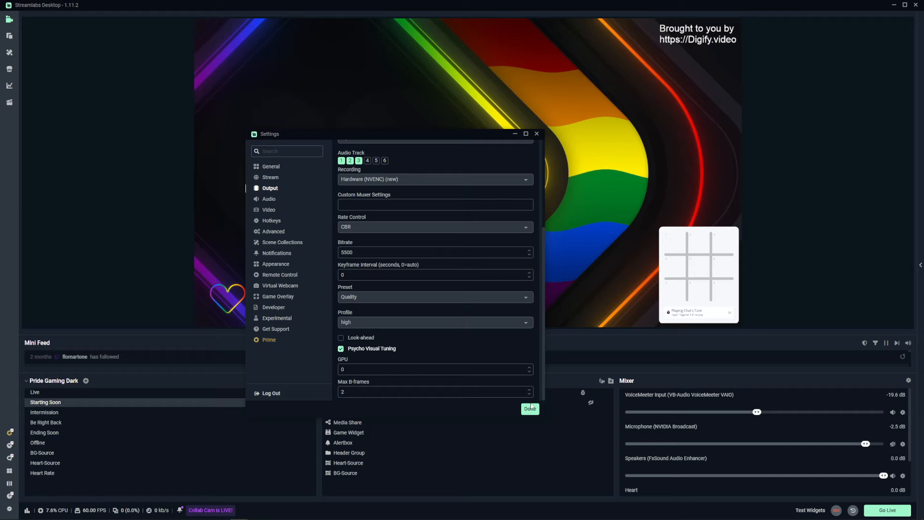
Step: In the video settings, choose a 2560x1440 base canvas resolution and a 1920x1080 scaled output resolution
click(268, 209)
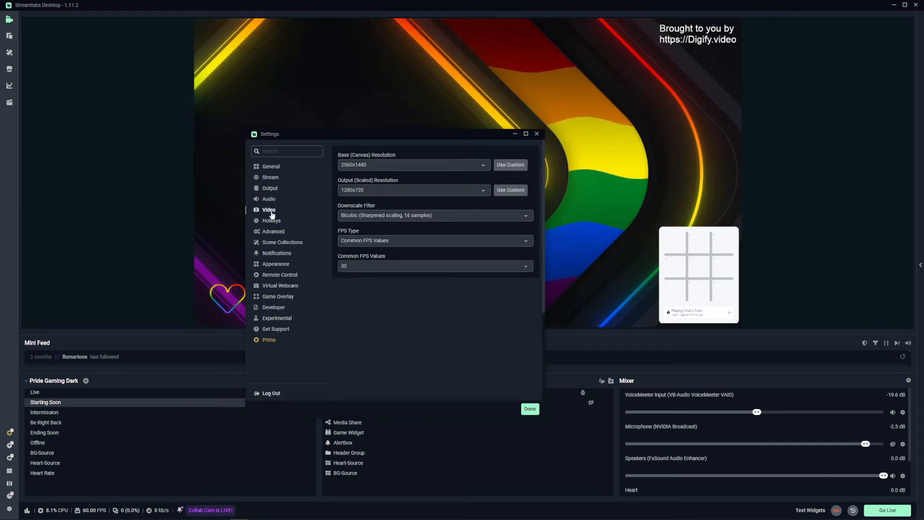
click(358, 165)
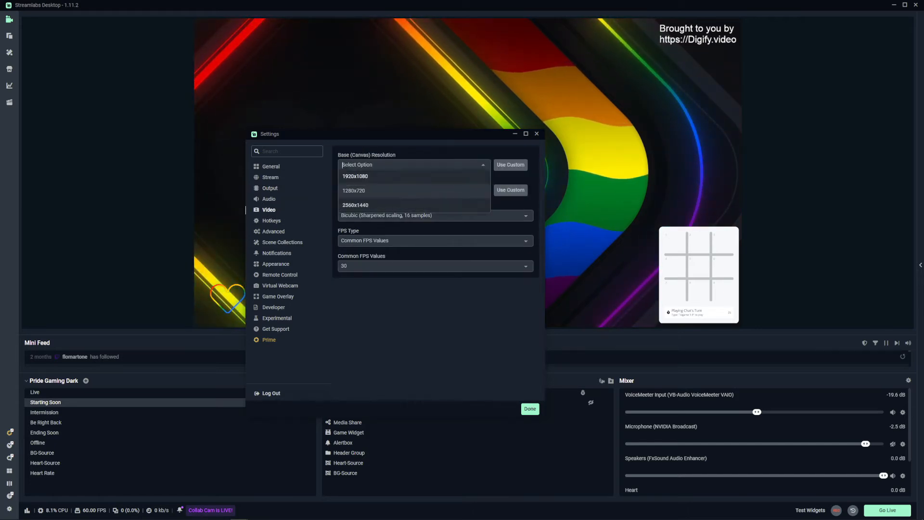
click(361, 205)
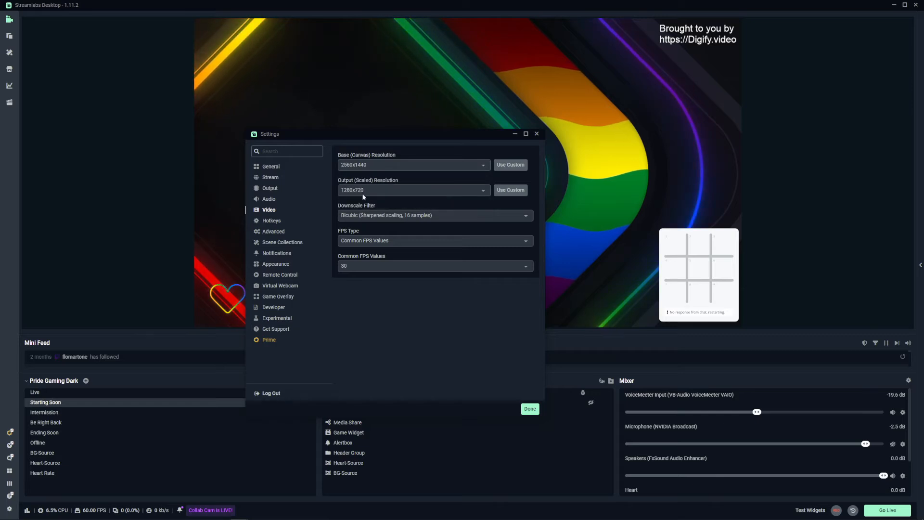
click(362, 192)
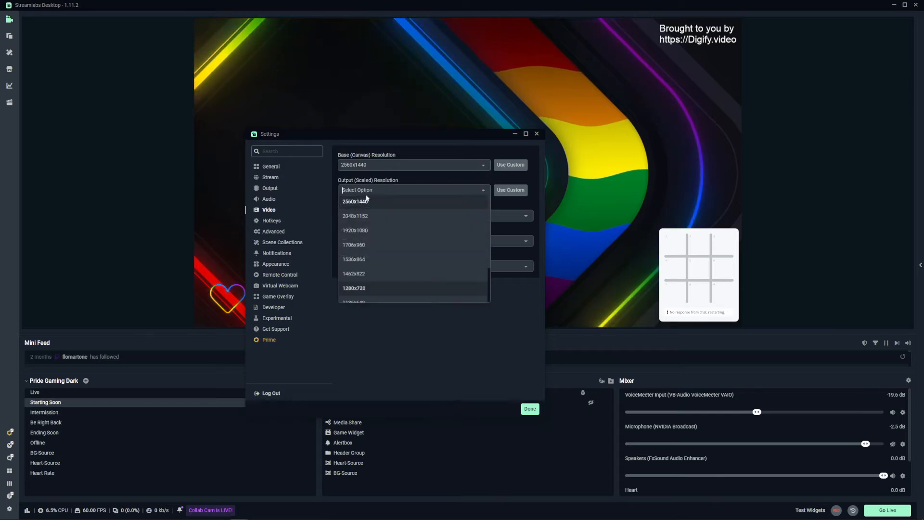
click(380, 229)
click(442, 191)
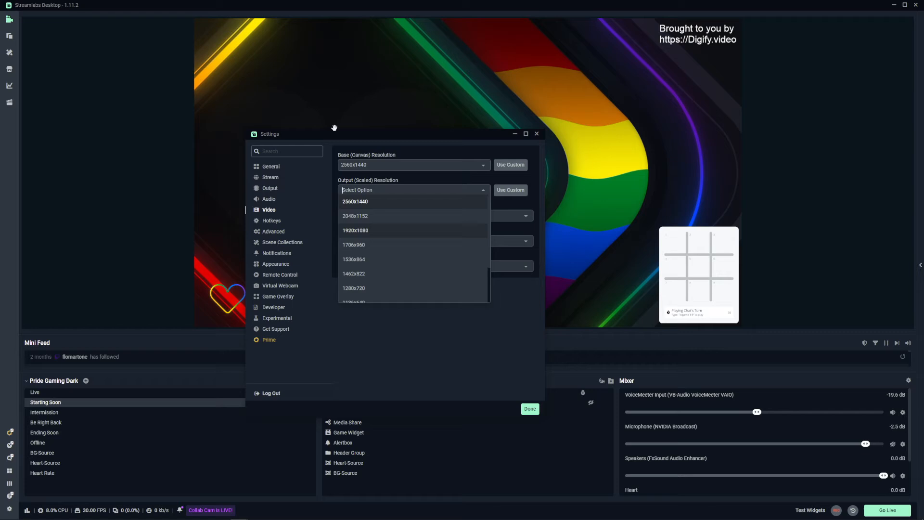
click(365, 231)
Step: Choose Bicubic (Sharpened scaling, 16 samples) as the downscale filter
click(364, 219)
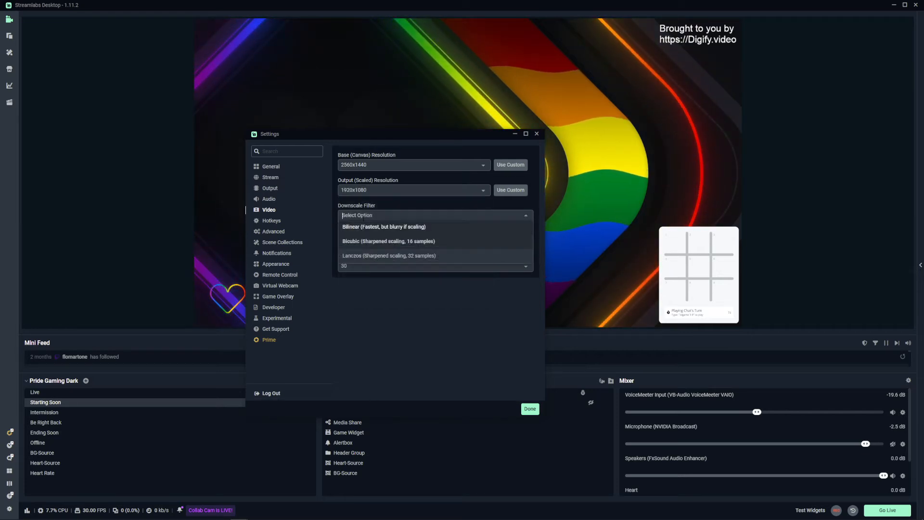
click(367, 241)
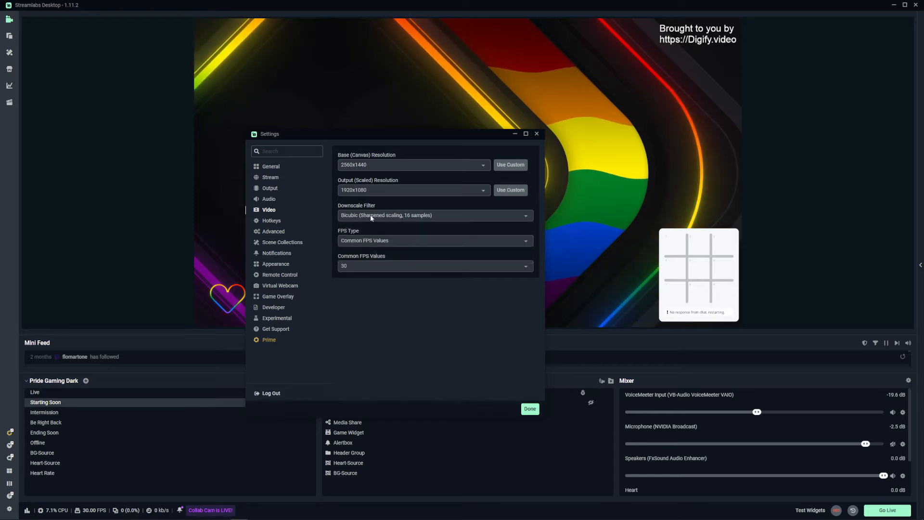
click(368, 215)
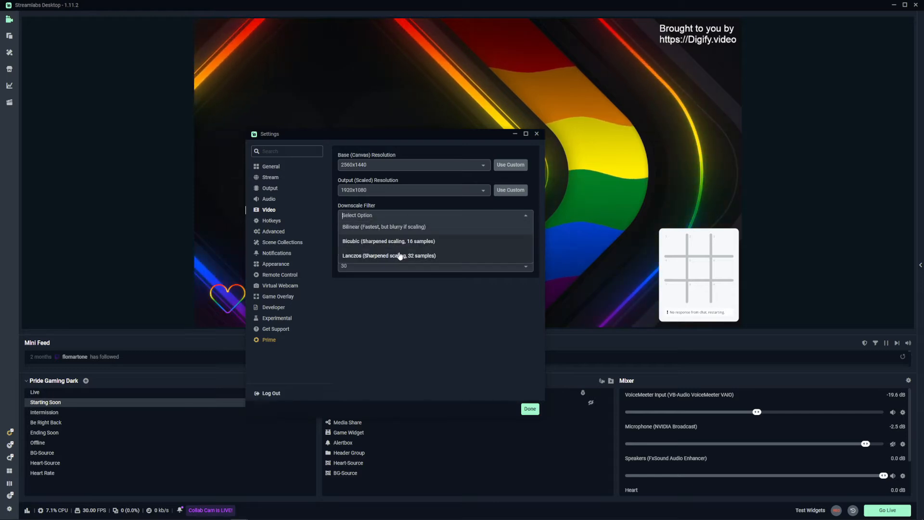
click(378, 241)
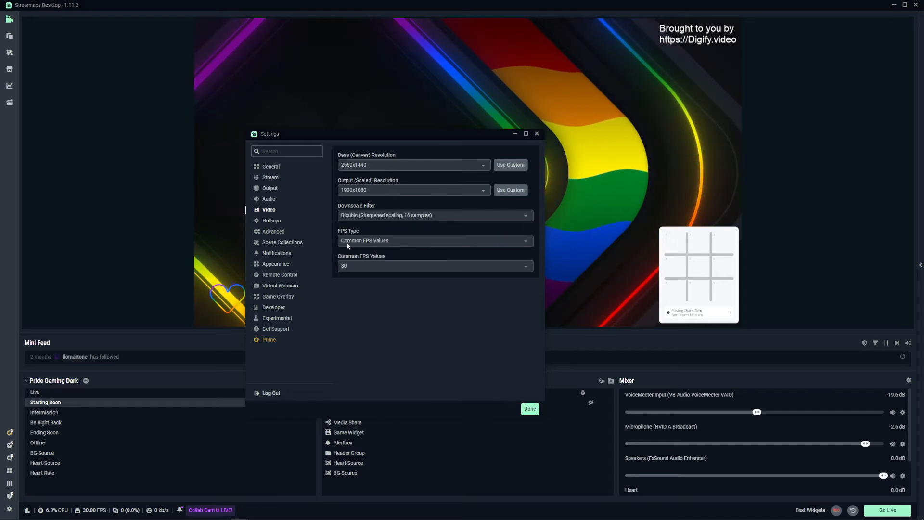
Step: Examine the FPS type and the common FPS values offered in the video settings
click(388, 247)
click(324, 254)
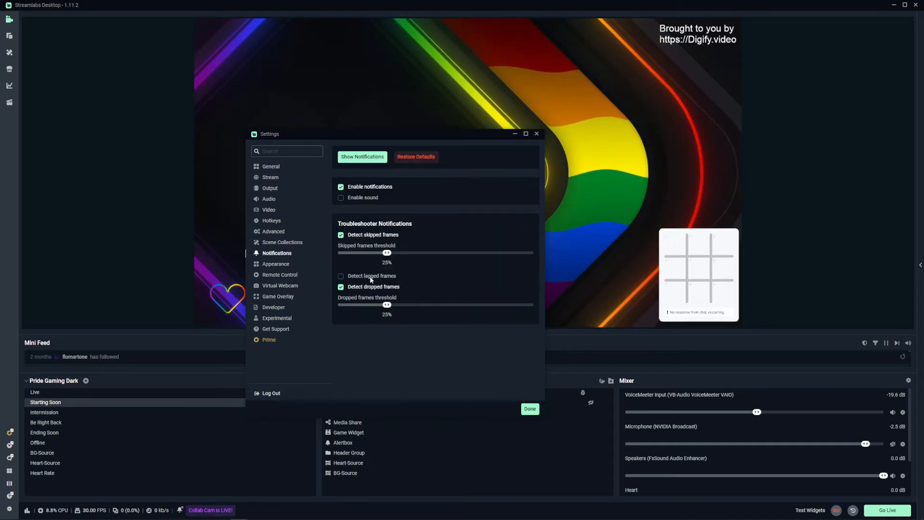
click(268, 211)
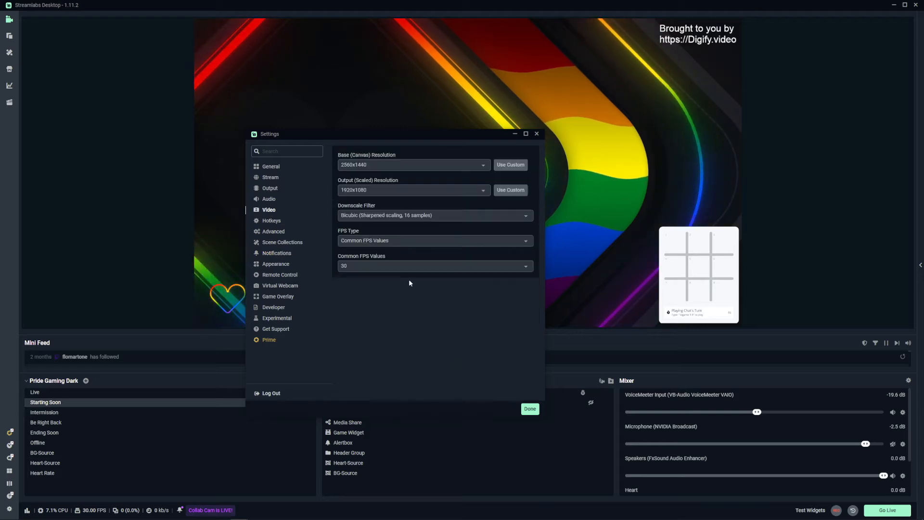
click(354, 267)
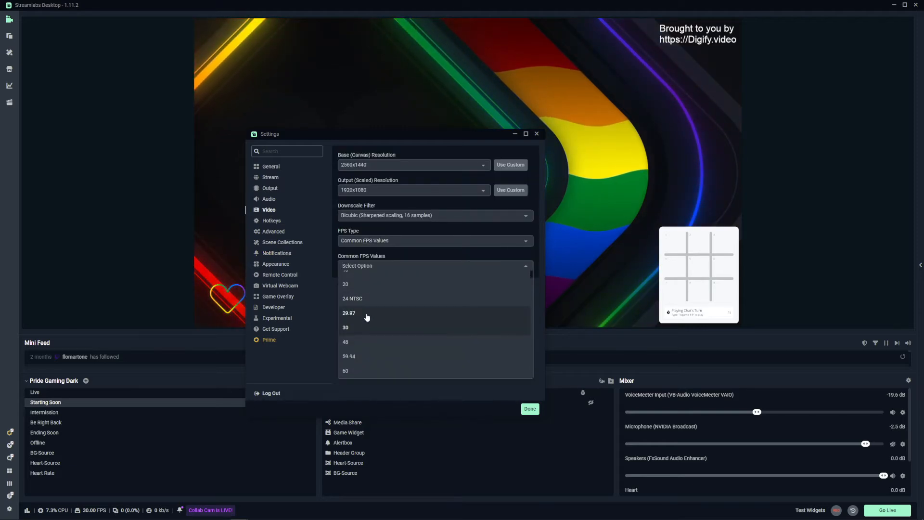
scroll(354, 293, down, 1)
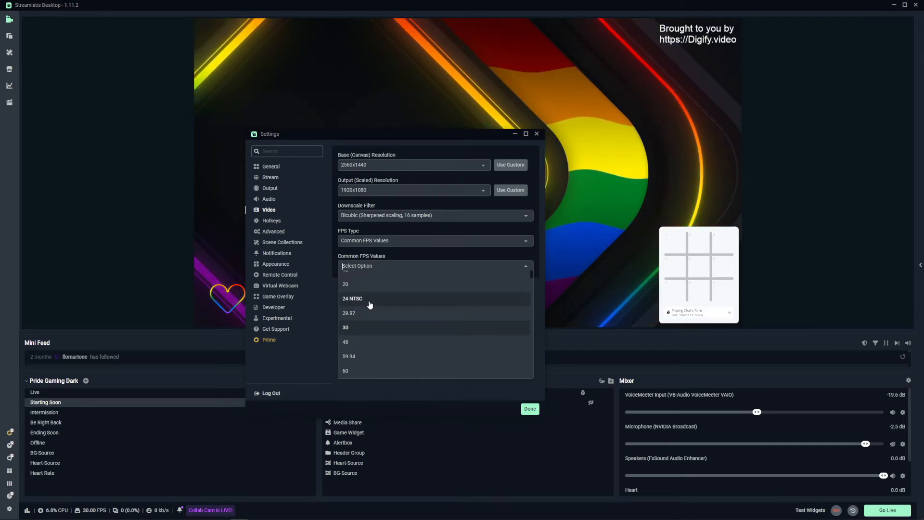
scroll(368, 302, up, 1)
scroll(365, 307, down, 1)
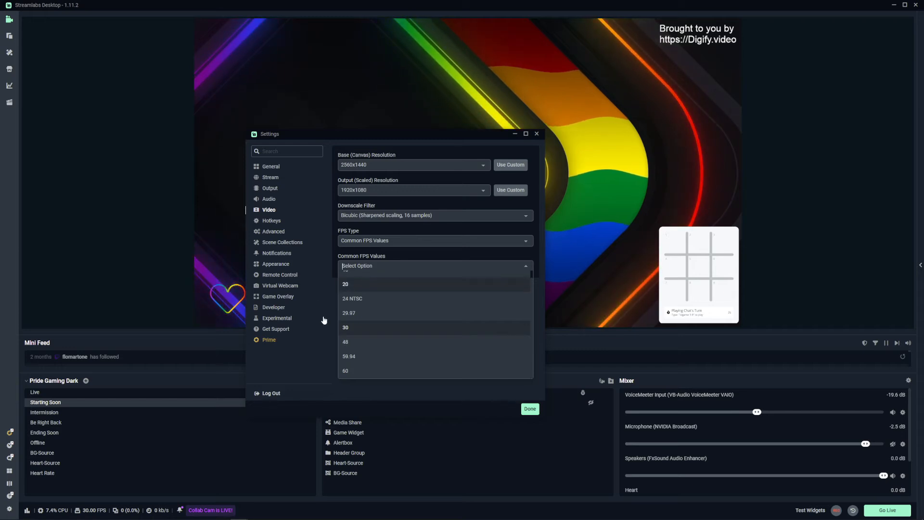
click(337, 288)
click(349, 265)
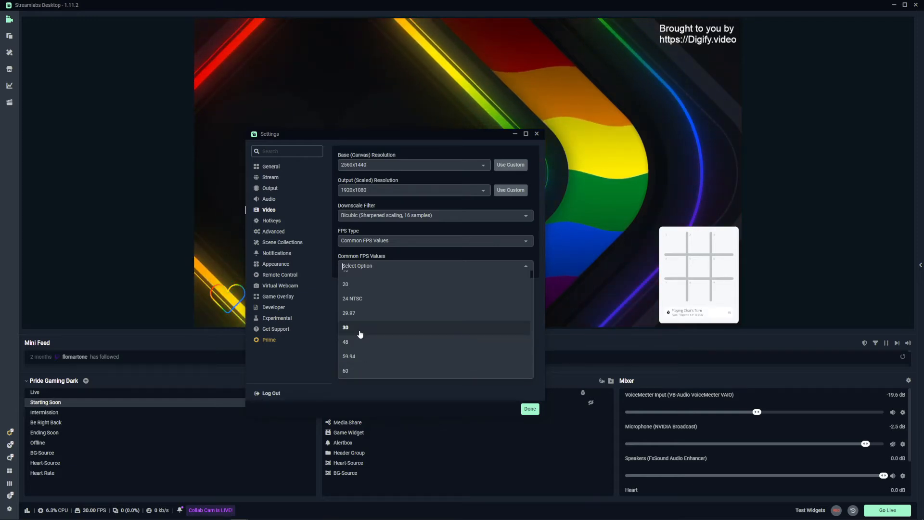
click(323, 365)
click(368, 266)
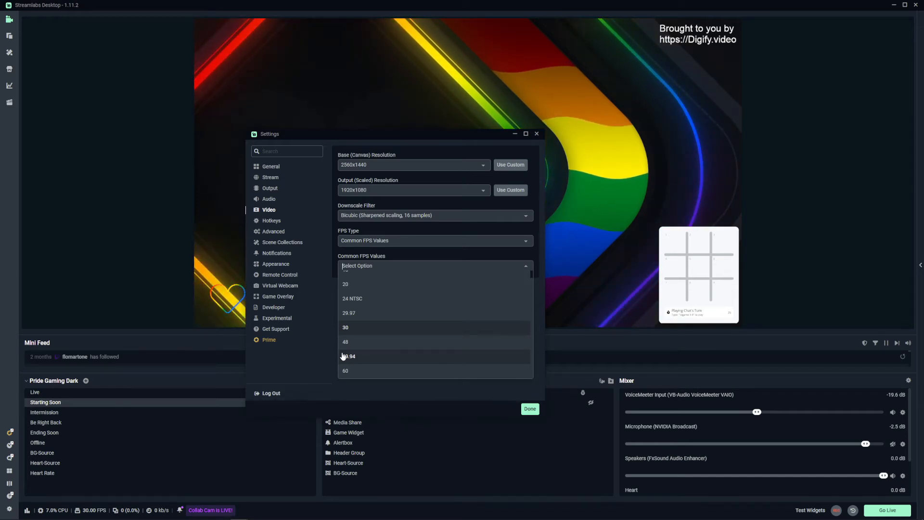
click(325, 336)
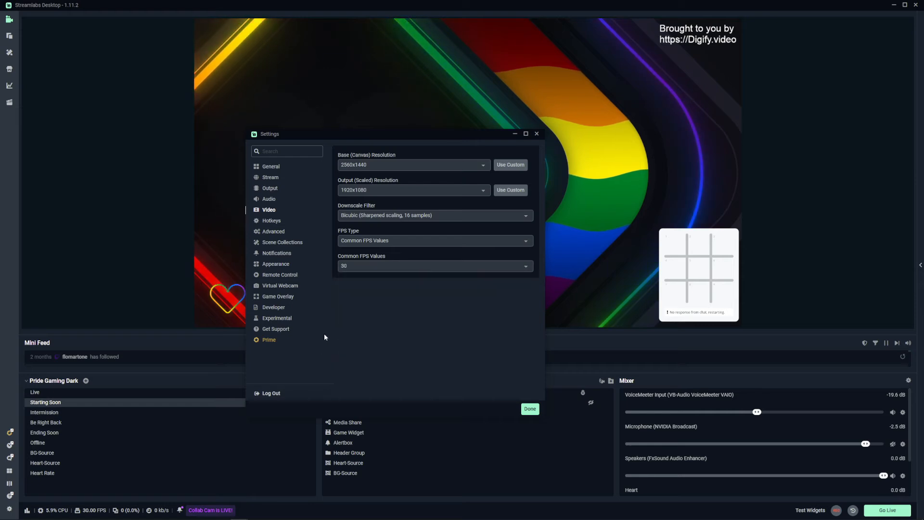
Step: In the advanced settings, choose Above Normal as the process priority
click(272, 231)
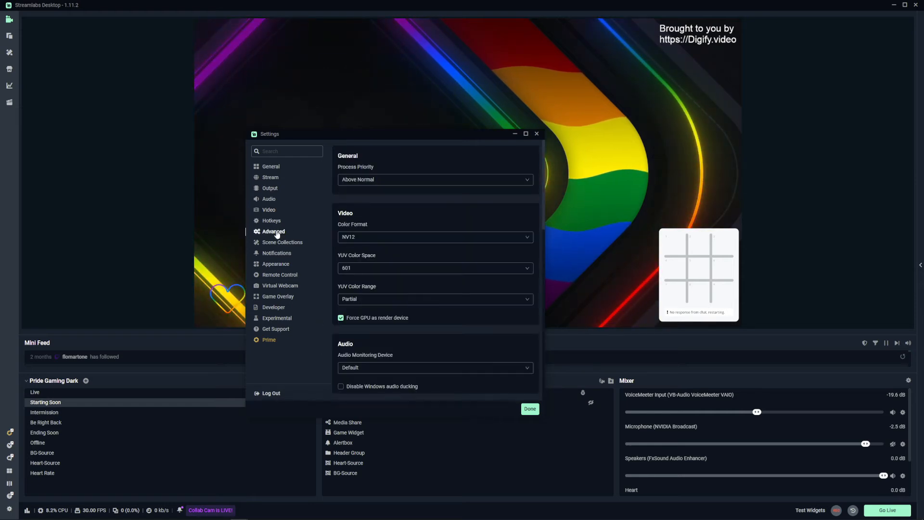
click(392, 178)
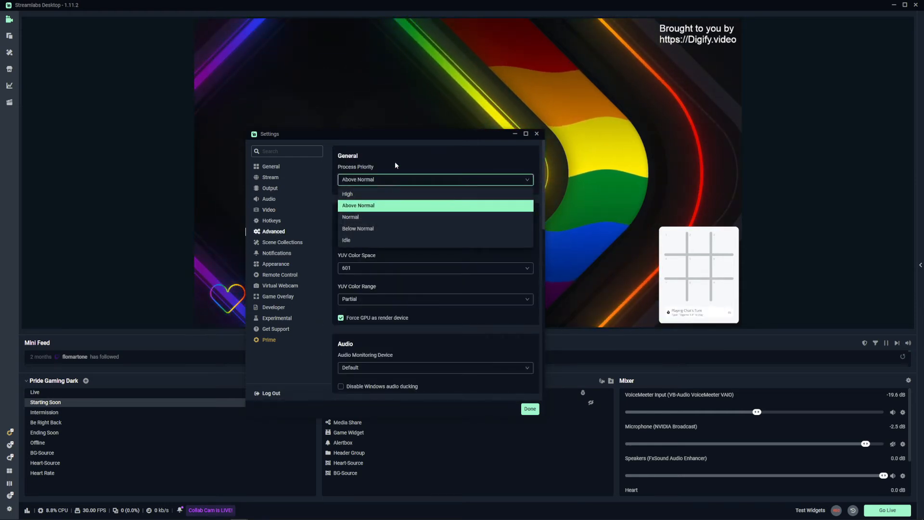
click(389, 163)
click(376, 182)
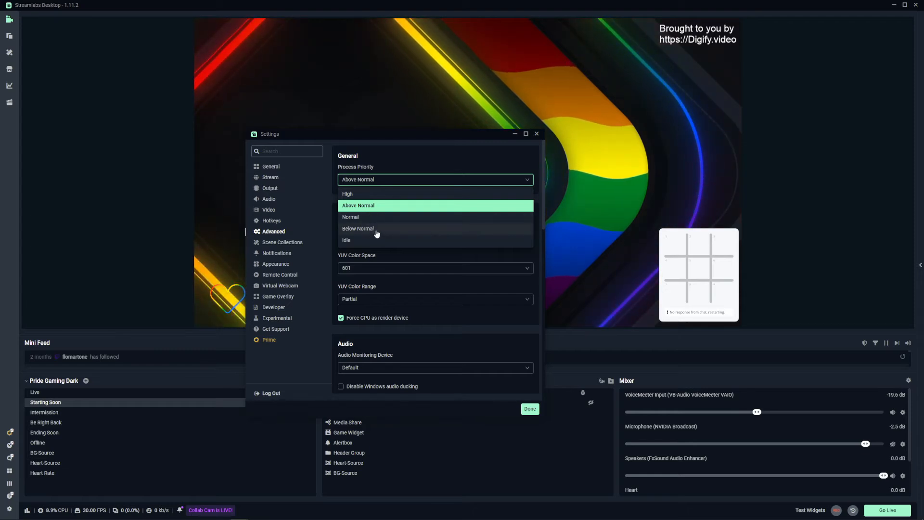
click(366, 205)
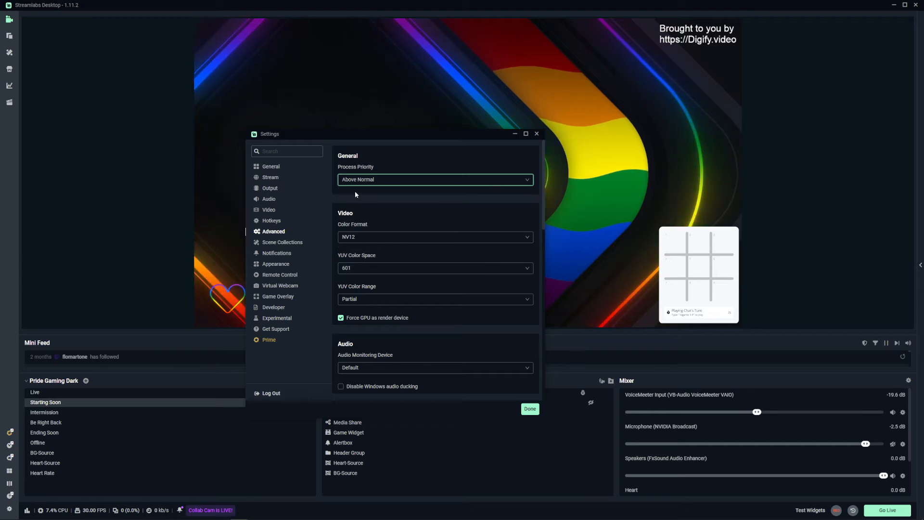
Step: Choose NV12 as the video color format in the advanced settings
click(353, 239)
click(367, 228)
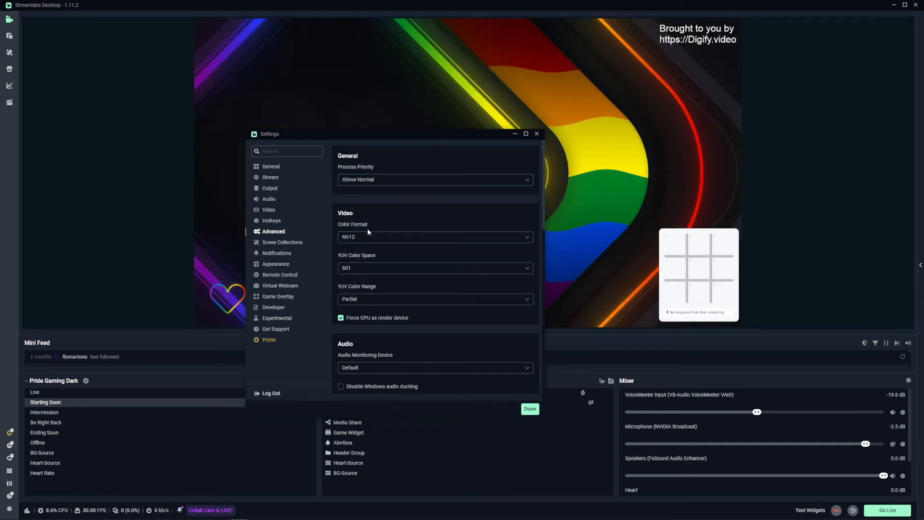
click(368, 237)
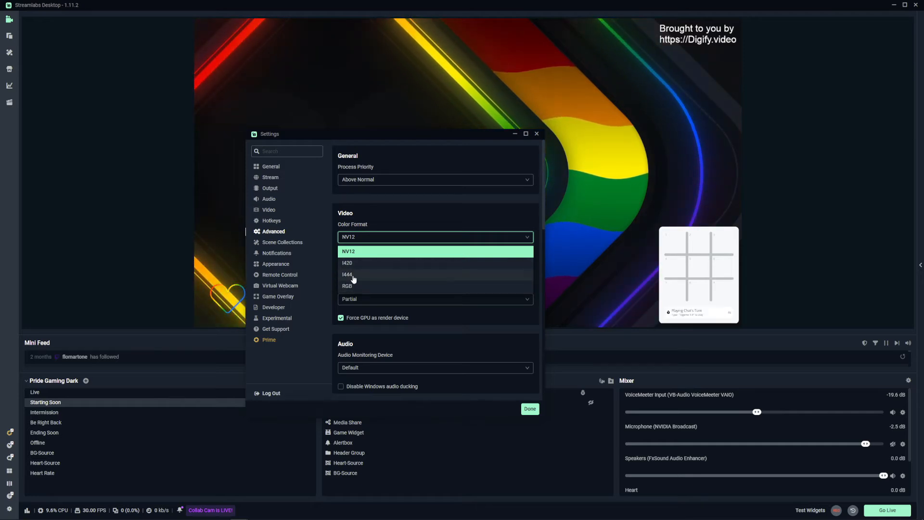
click(276, 252)
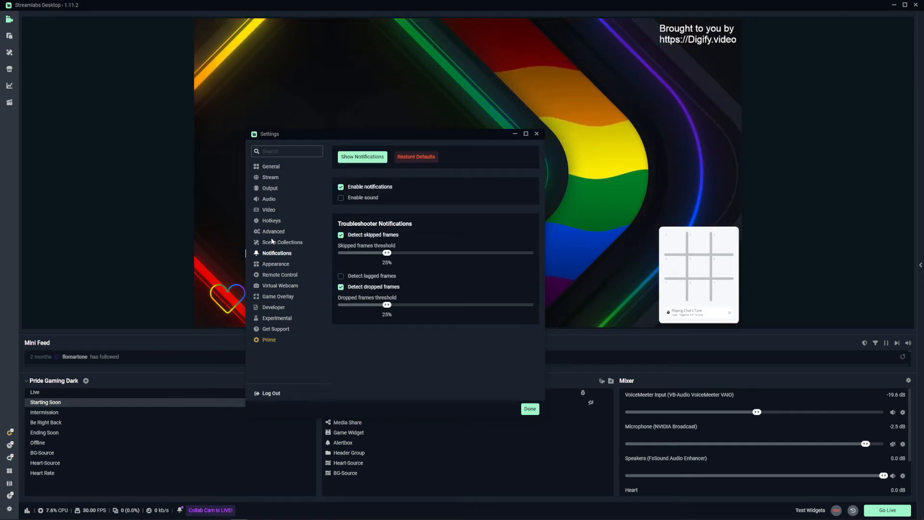
click(273, 232)
click(359, 237)
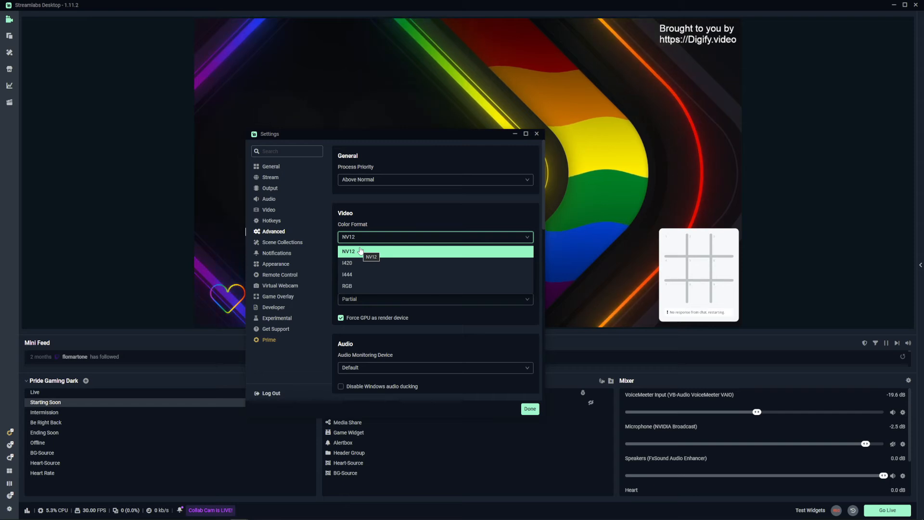
click(360, 250)
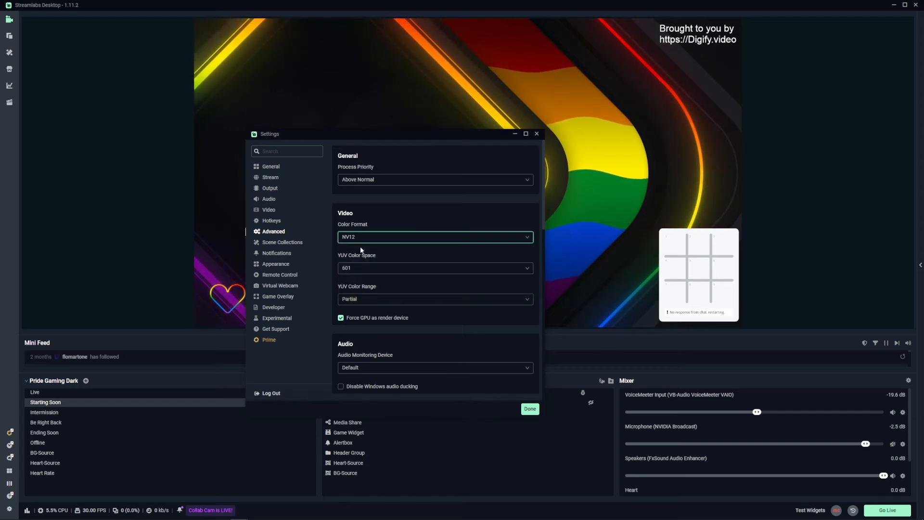
Step: Choose 601 as the YUV color space and Full as the YUV color range
click(362, 270)
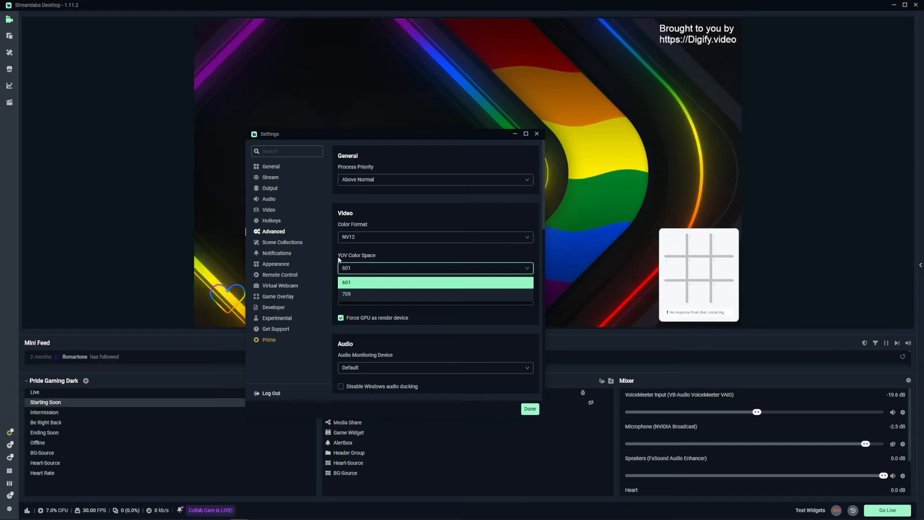
click(356, 283)
click(356, 299)
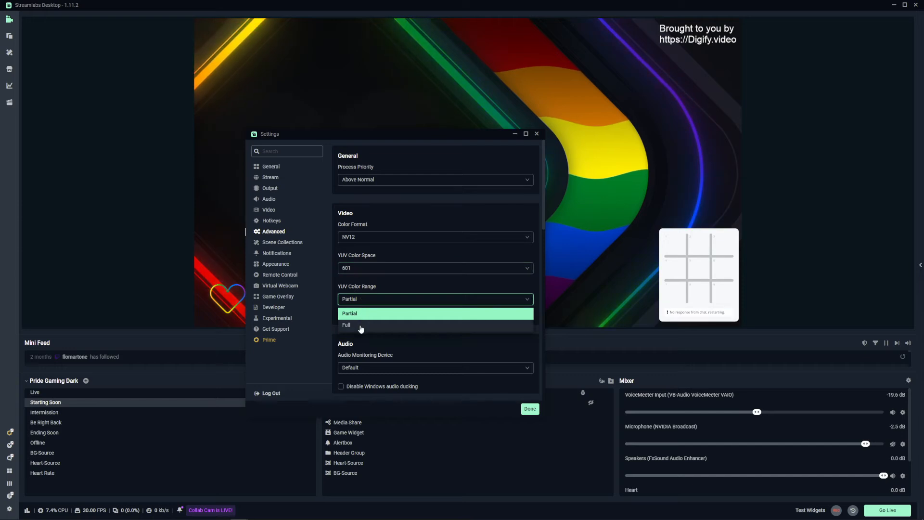
click(360, 325)
click(356, 299)
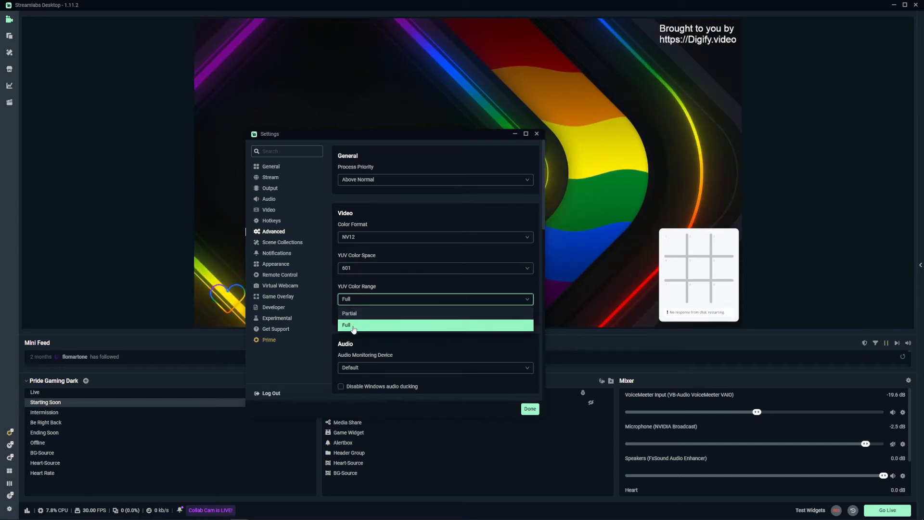
click(353, 326)
click(385, 298)
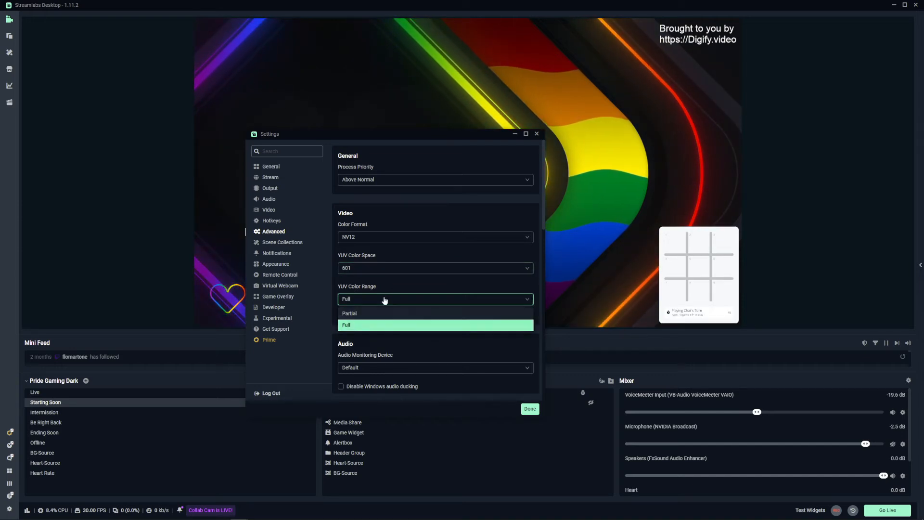
click(349, 325)
Step: Review the remaining advanced settings, from audio and recording through stream delay, automatic reconnection, network, sources and media files
scroll(343, 329, down, 2)
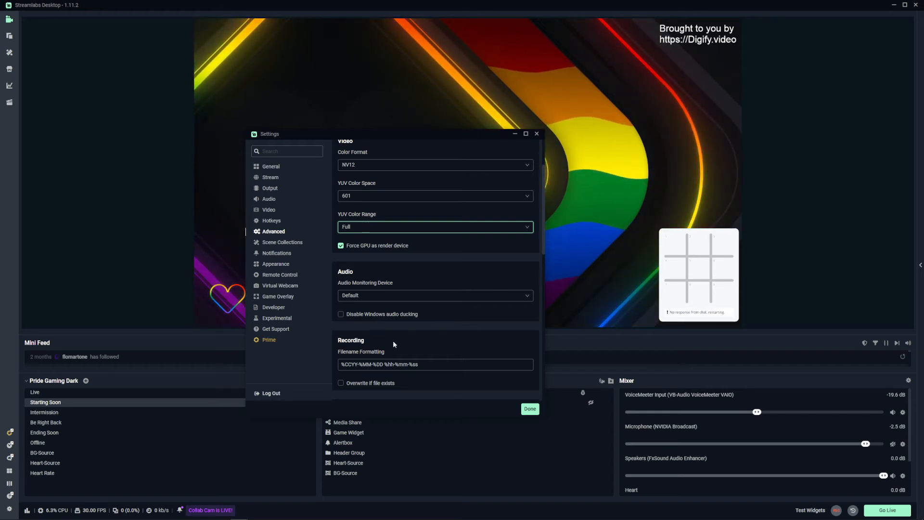
scroll(383, 337, down, 5)
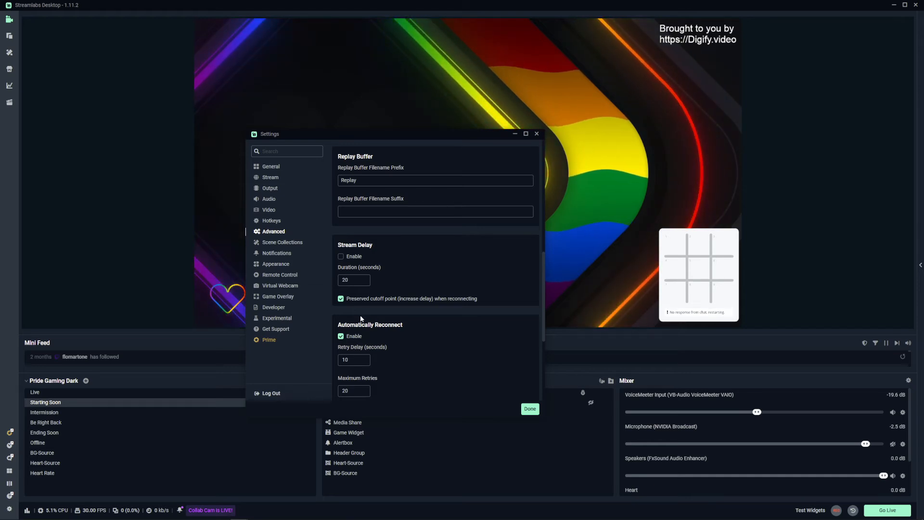
scroll(367, 321, down, 4)
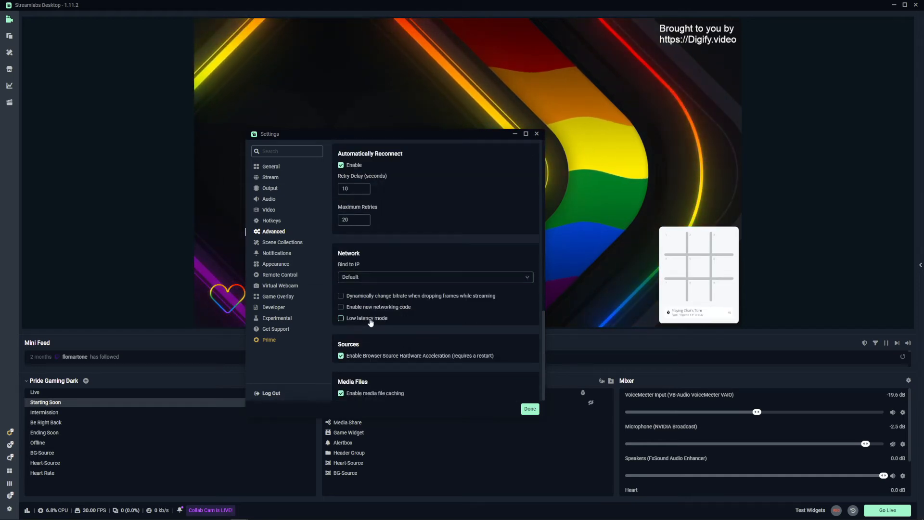
scroll(385, 341, up, 10)
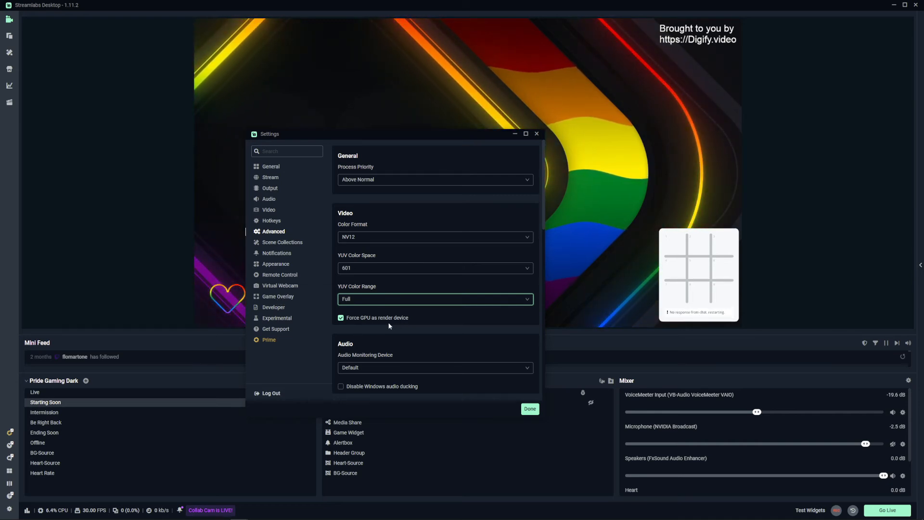
scroll(377, 322, down, 4)
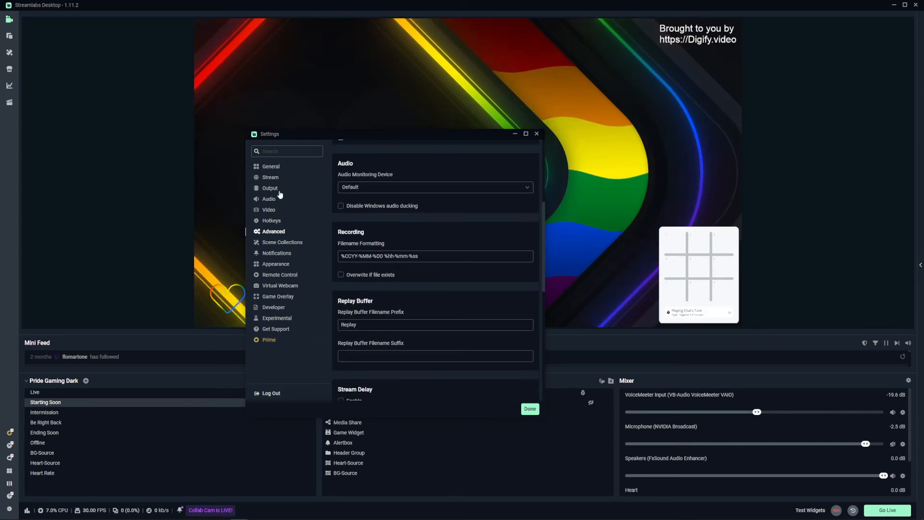
Step: In the advanced recording settings, enable overwriting if the file exists
scroll(480, 206, down, 5)
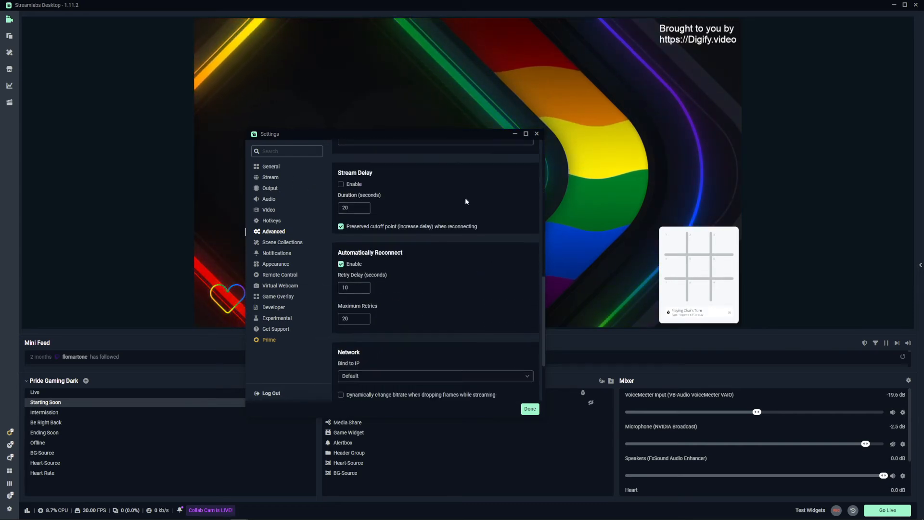
scroll(382, 275, up, 3)
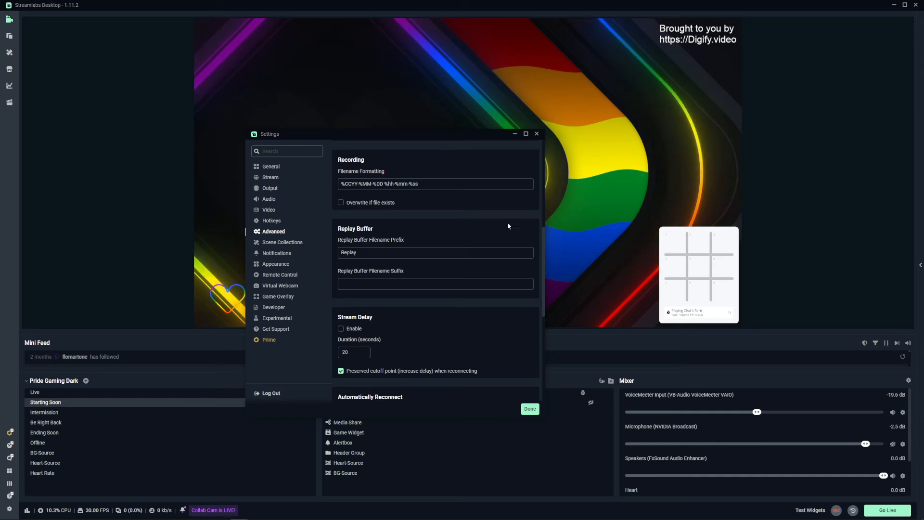
scroll(382, 300, down, 2)
scroll(394, 232, up, 4)
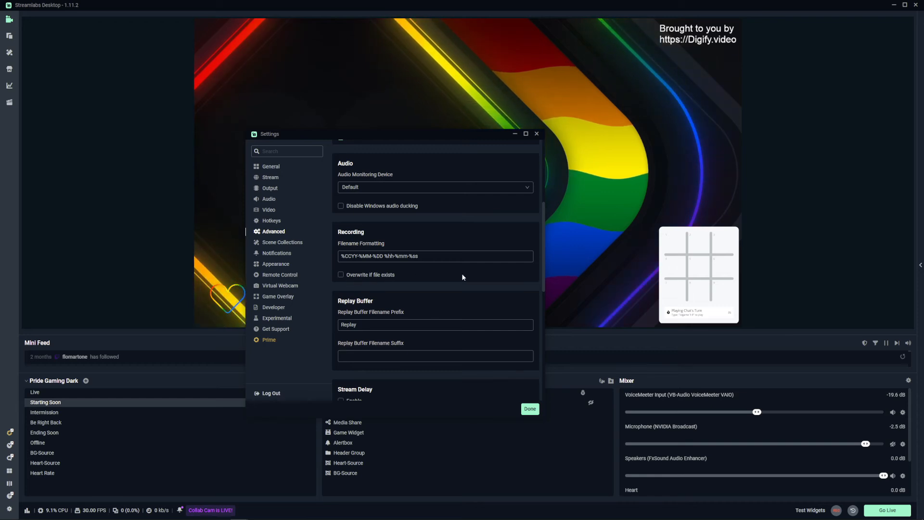
click(344, 278)
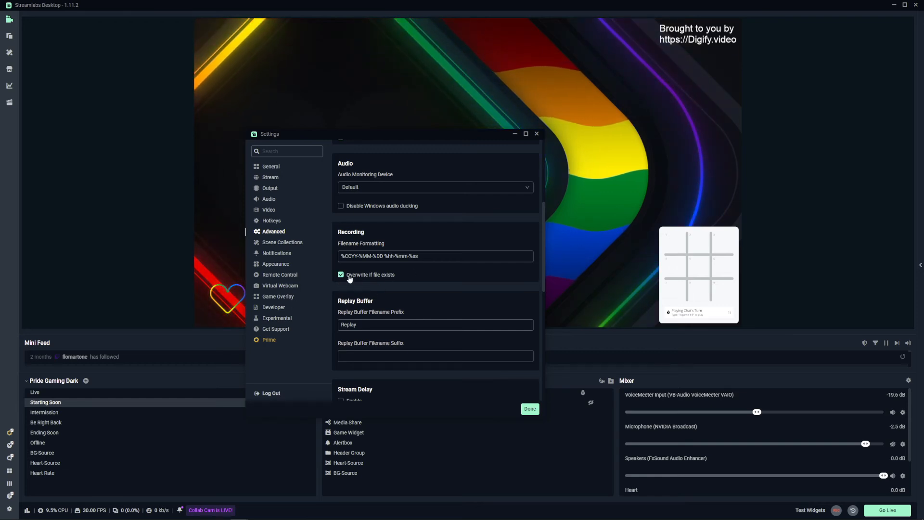
Step: Bind the network to the Ethernet IPv4 address and enable the new networking code, low latency mode and dynamic bitrate changes when dropping frames
scroll(388, 286, down, 6)
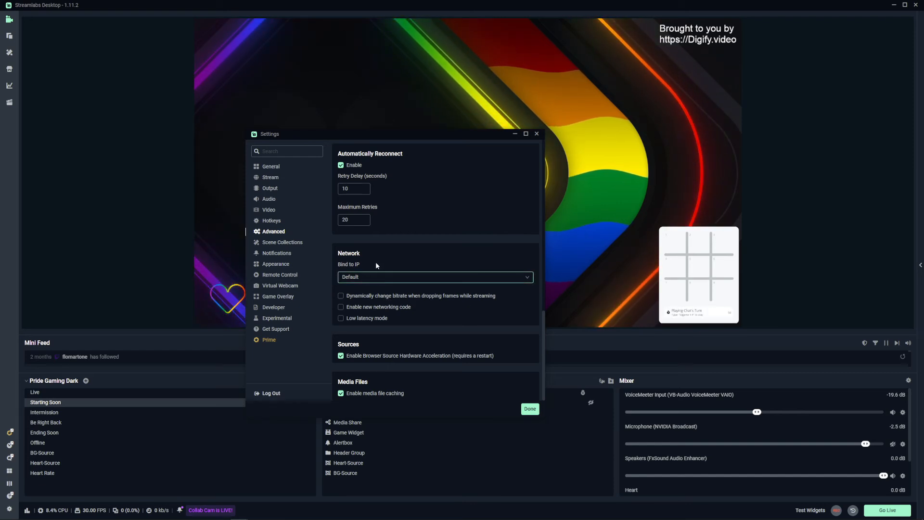
click(369, 277)
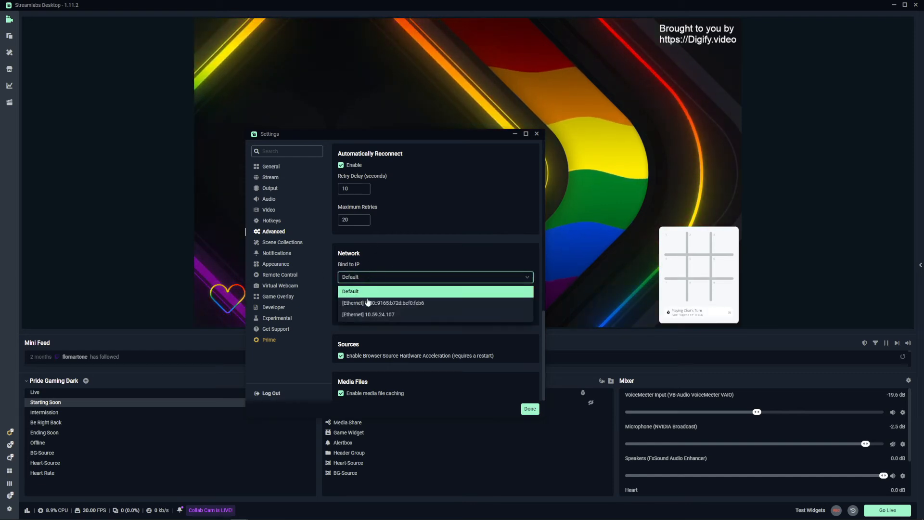
click(380, 314)
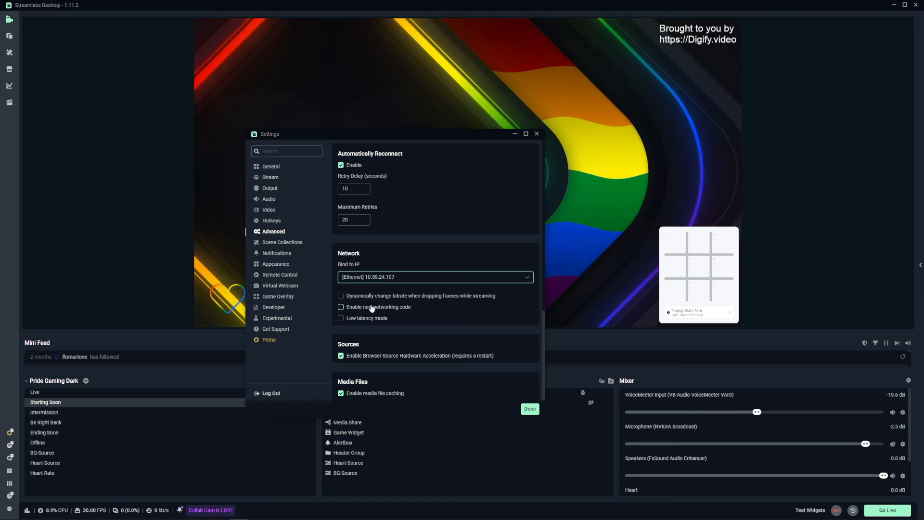
click(341, 308)
click(341, 318)
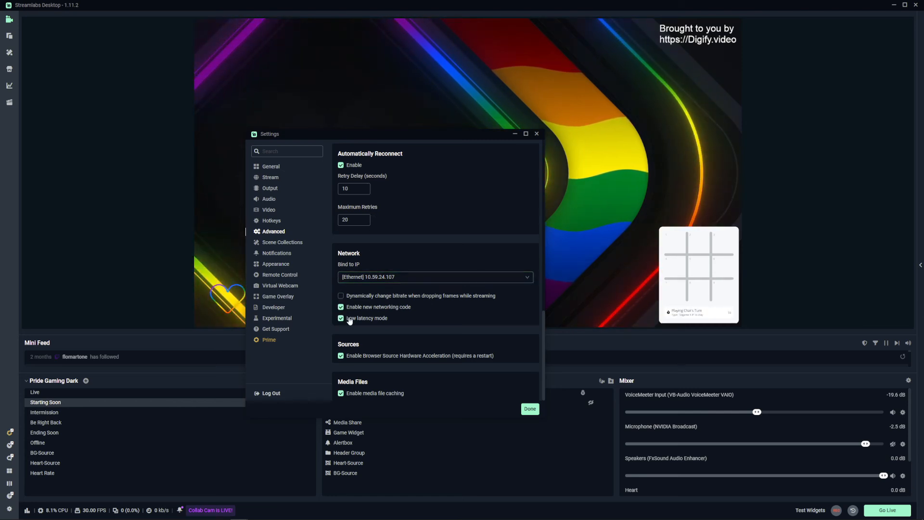
click(347, 297)
Step: Look over the scene collections settings and the list of available scene collections in the main window
click(288, 243)
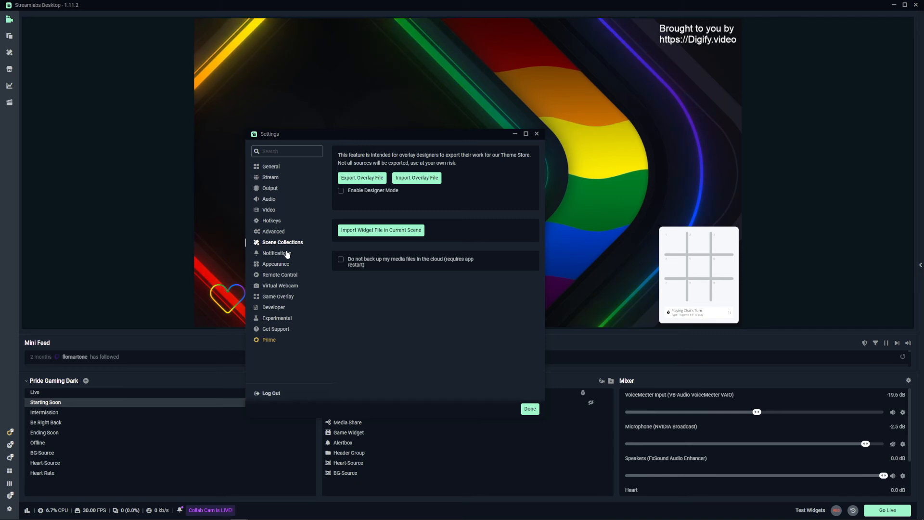
click(77, 381)
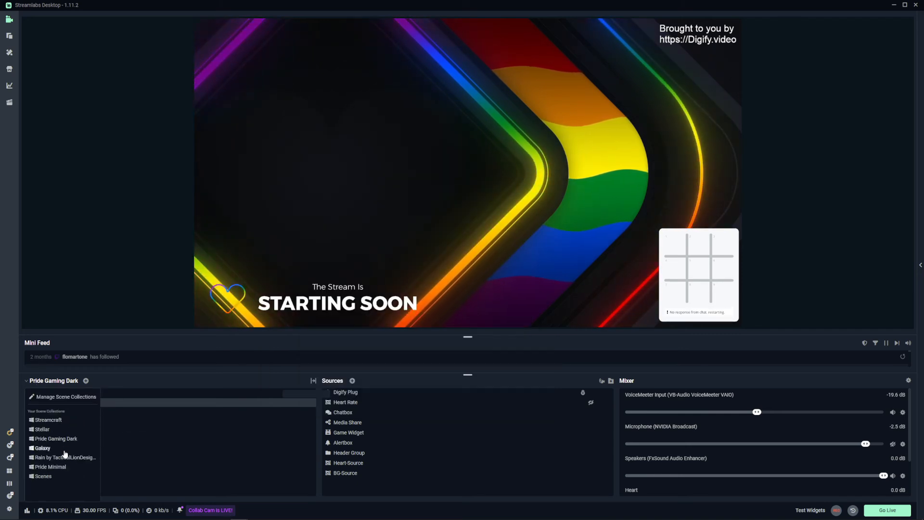
click(40, 388)
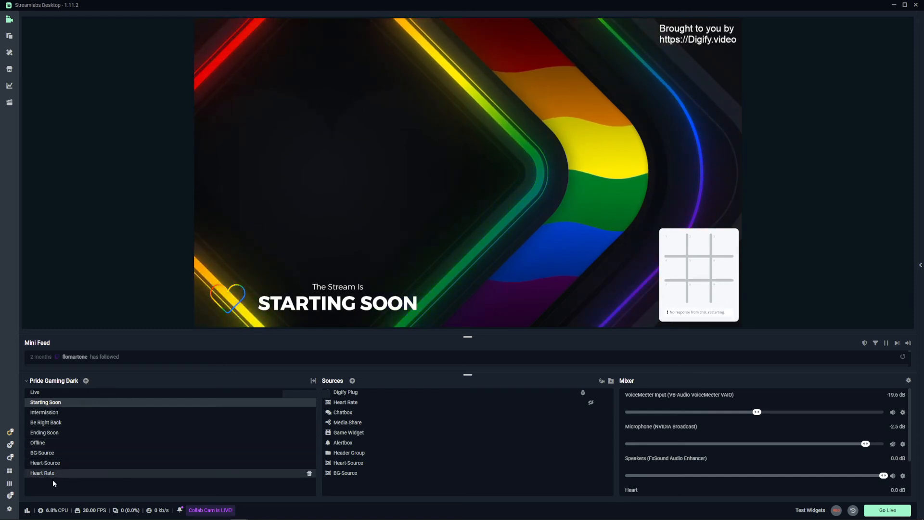
click(13, 518)
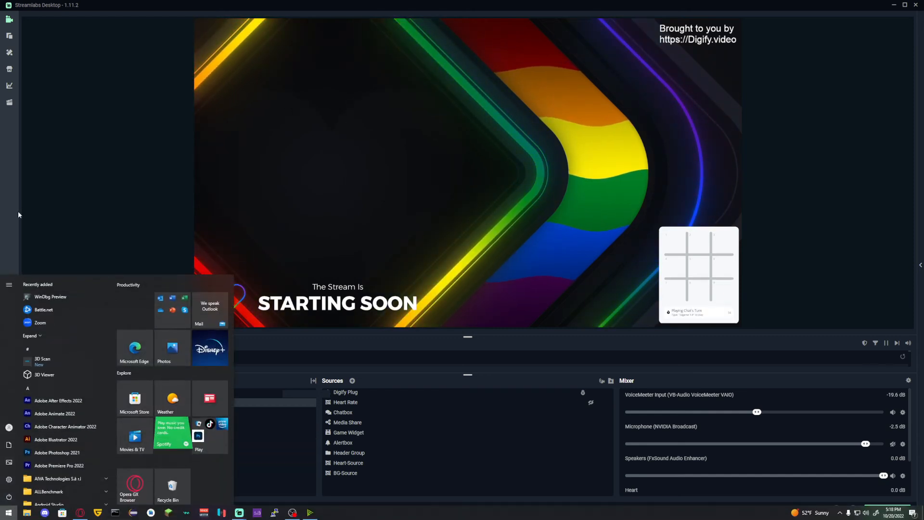
click(26, 412)
Step: Reopen the settings and review the general, game overlay, virtual webcam and remote control pages
click(9, 509)
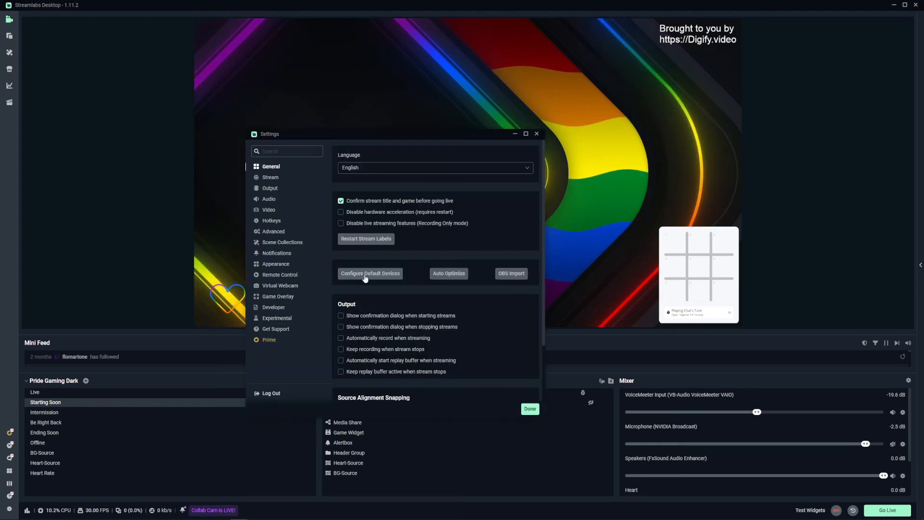
scroll(382, 244, down, 2)
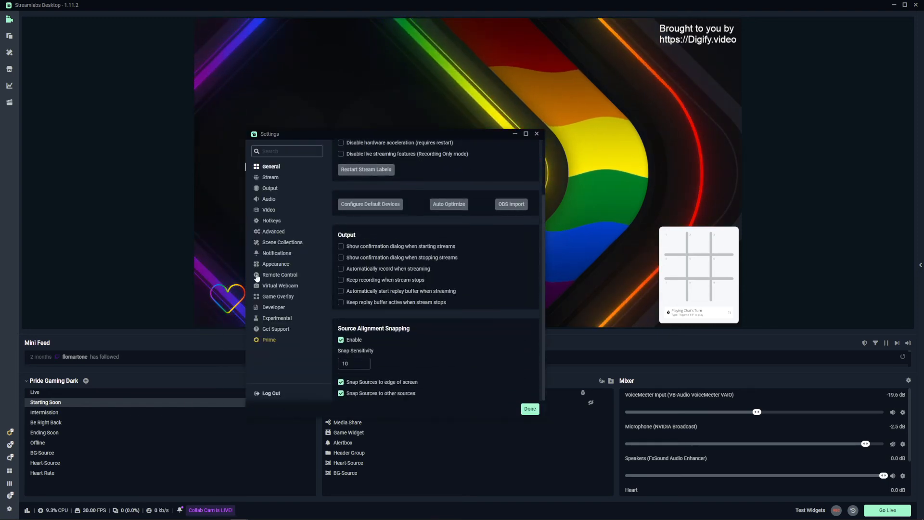
click(281, 295)
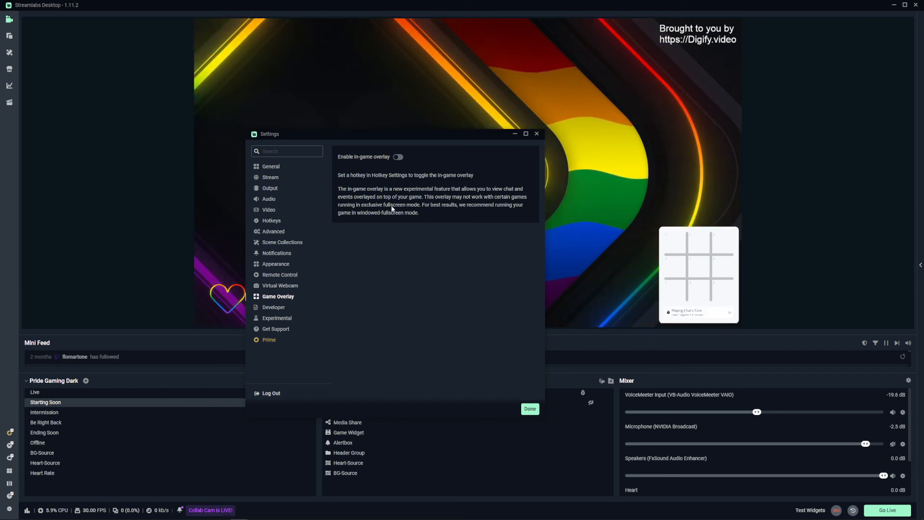
click(273, 287)
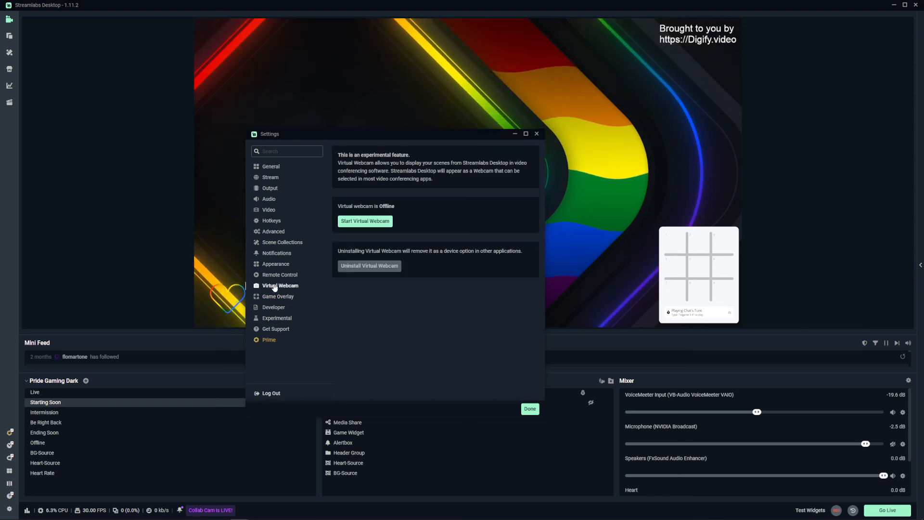
click(275, 273)
Step: Choose Night as the theme in the appearance settings
click(275, 265)
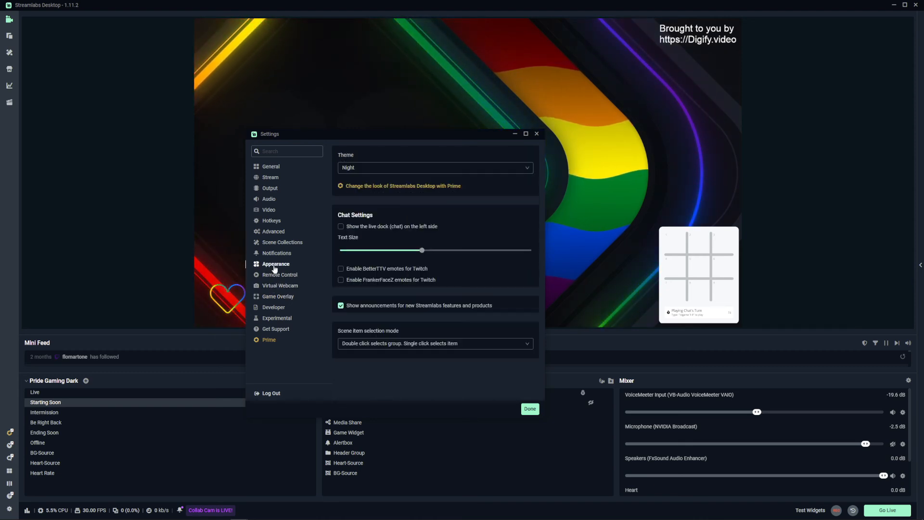
click(369, 168)
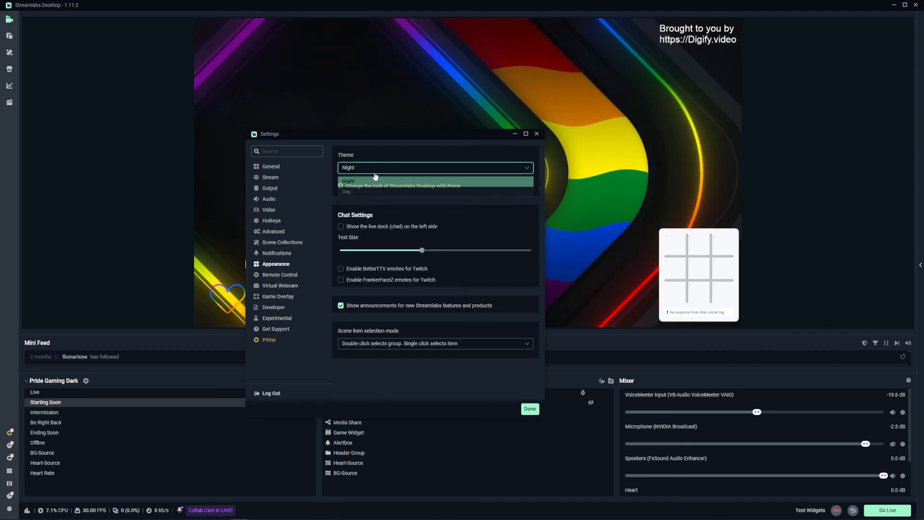
click(369, 177)
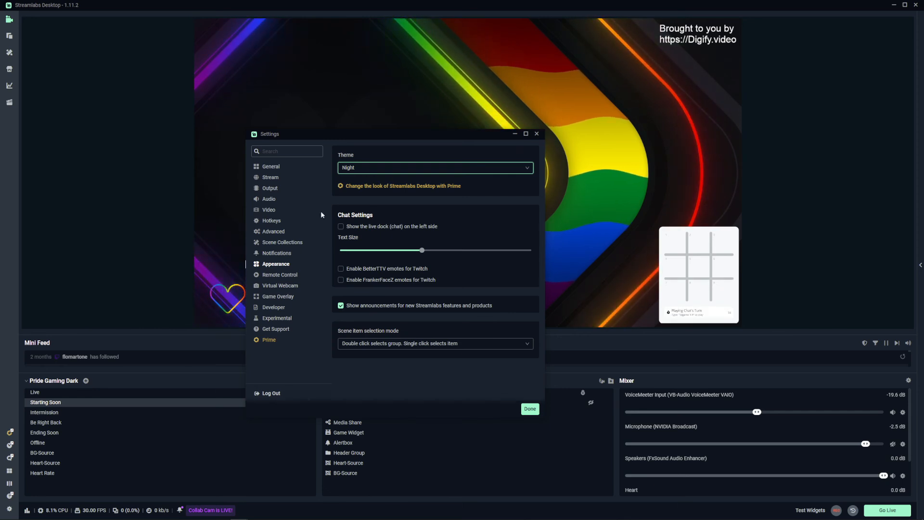
Step: Review the notifications, scene collections, game overlay, developer, experimental and support settings, and close the settings window
click(275, 254)
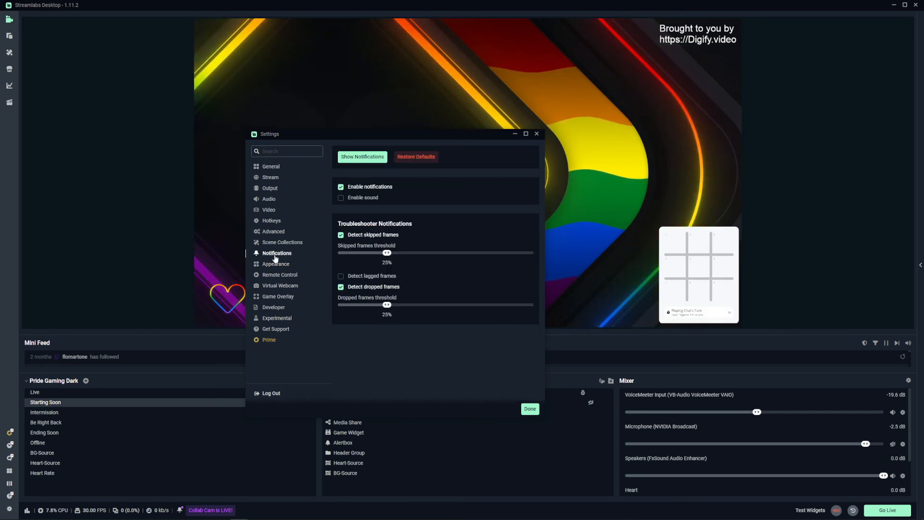
click(280, 242)
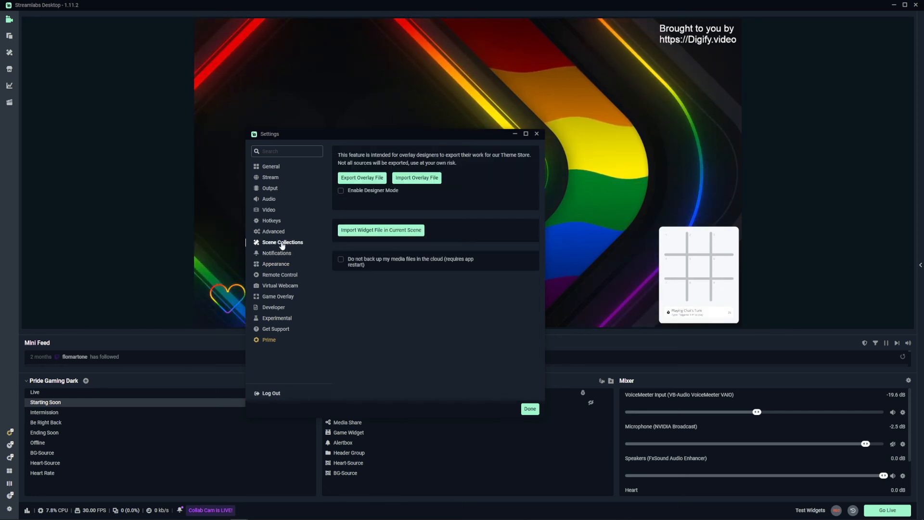
click(277, 296)
click(274, 307)
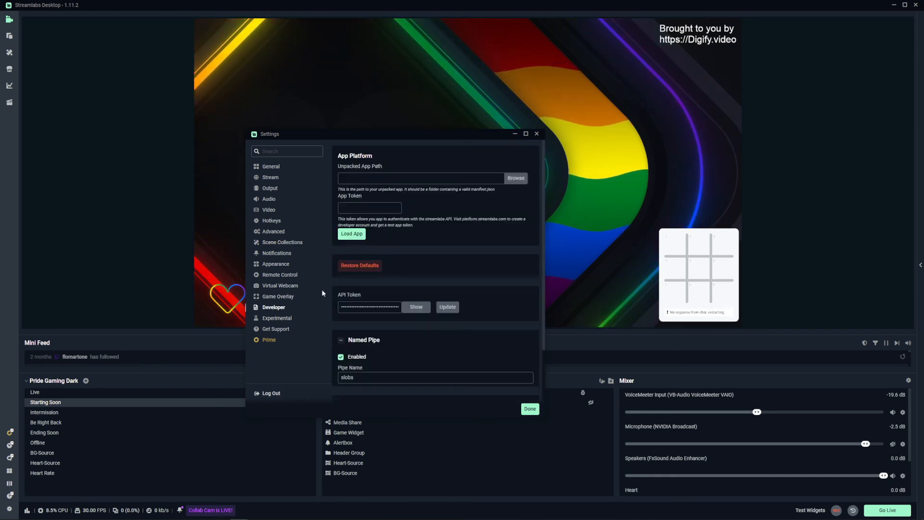
scroll(333, 270, down, 3)
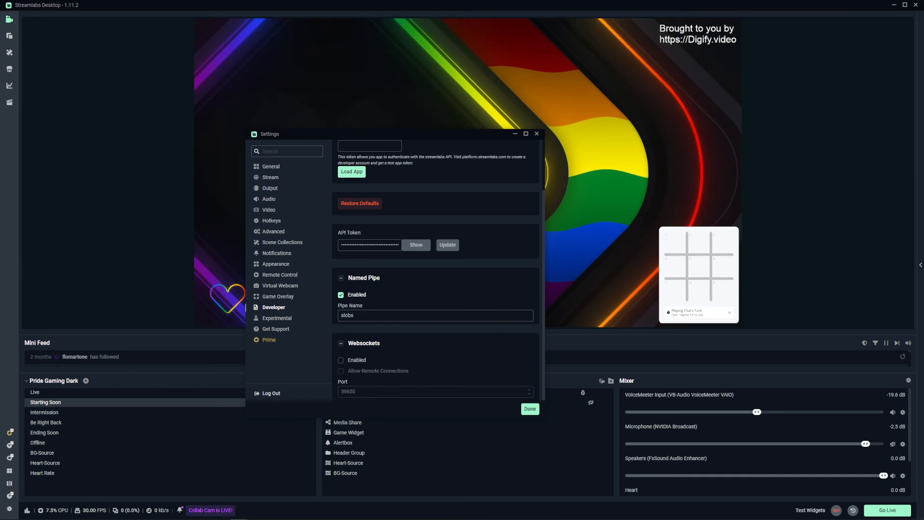
click(277, 318)
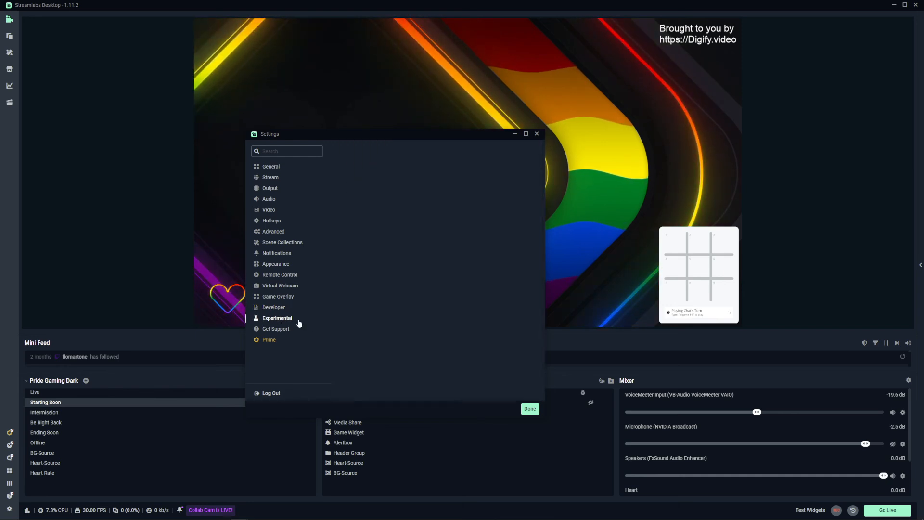
click(285, 330)
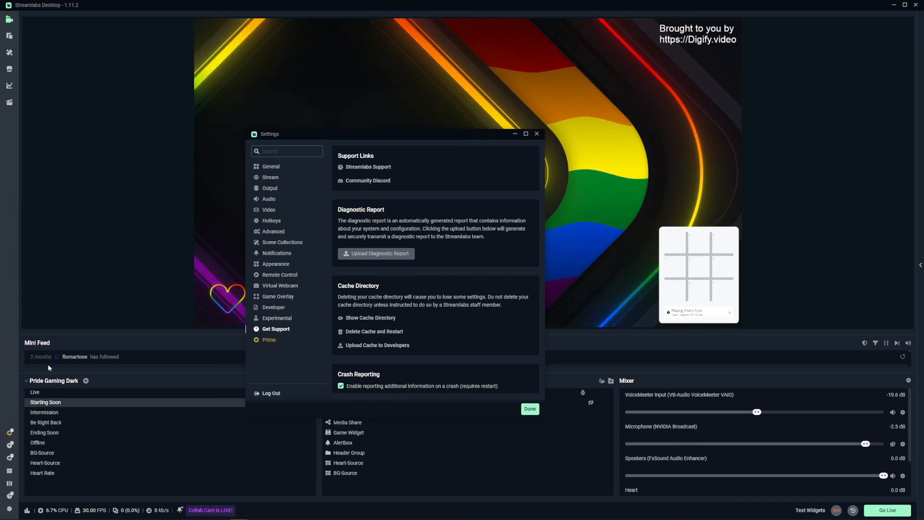
click(530, 409)
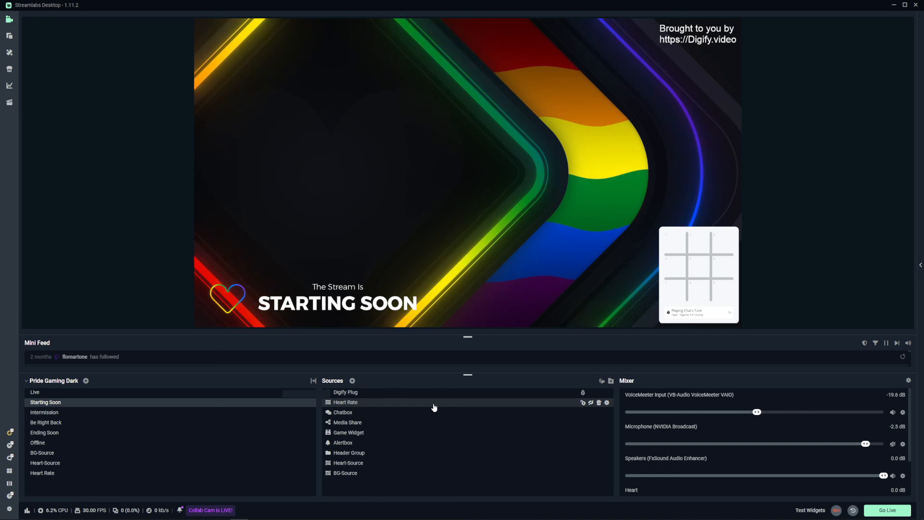